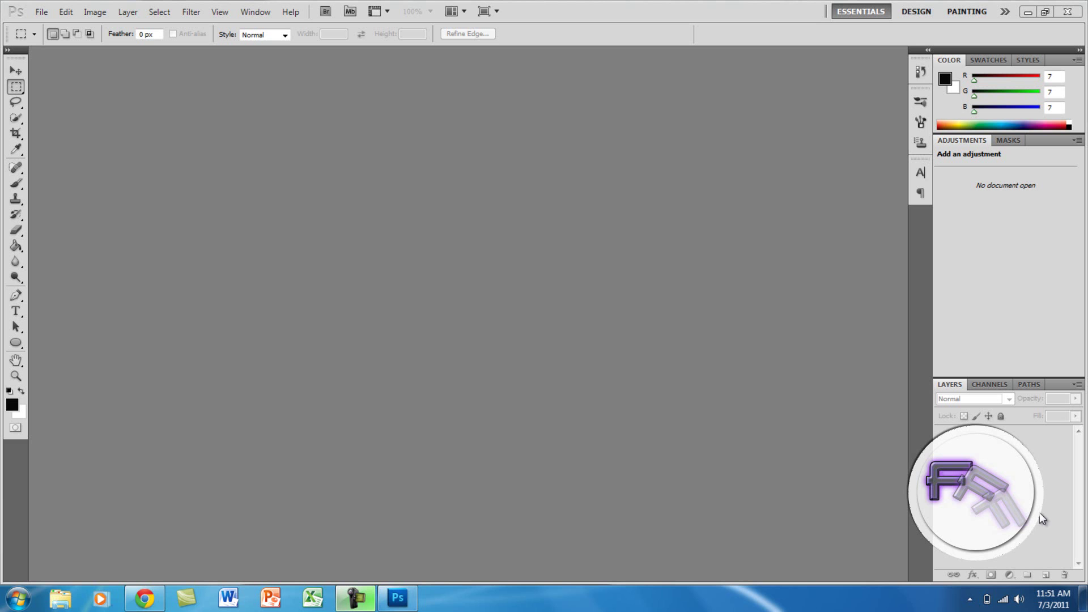
- Create a new 1000 x 1000 pixel RGB document and fill its background with black
left_click(43, 13)
left_click(53, 23)
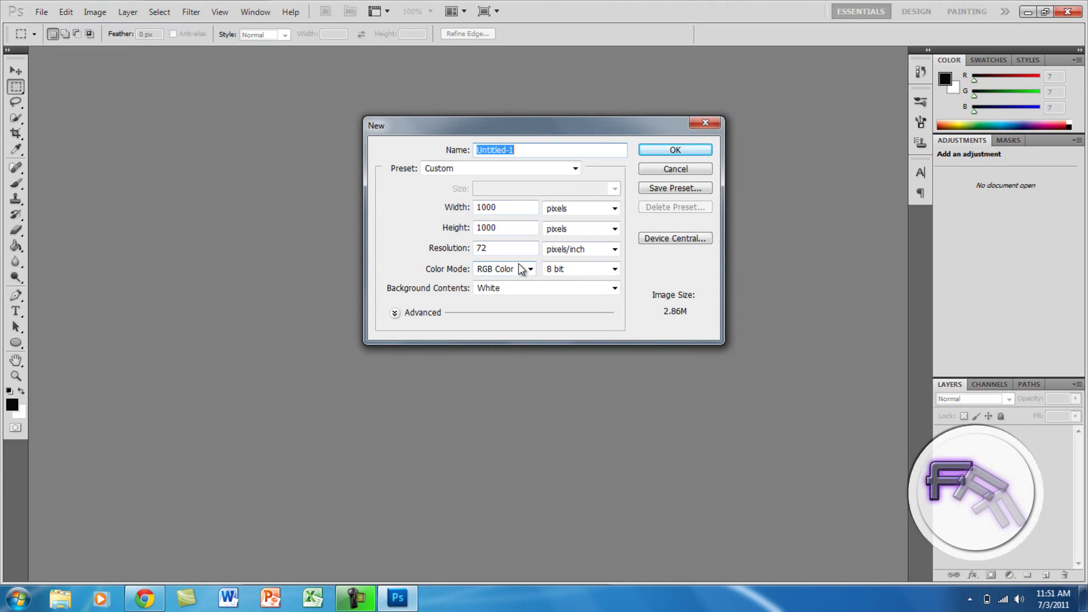
left_click(654, 150)
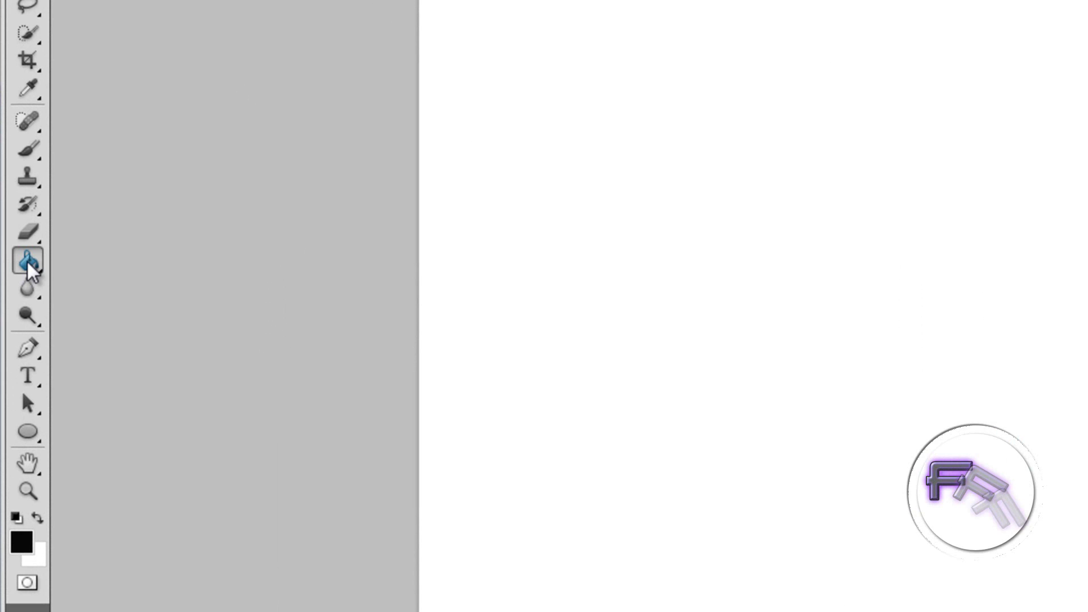
key("shift+g")
left_click(631, 308)
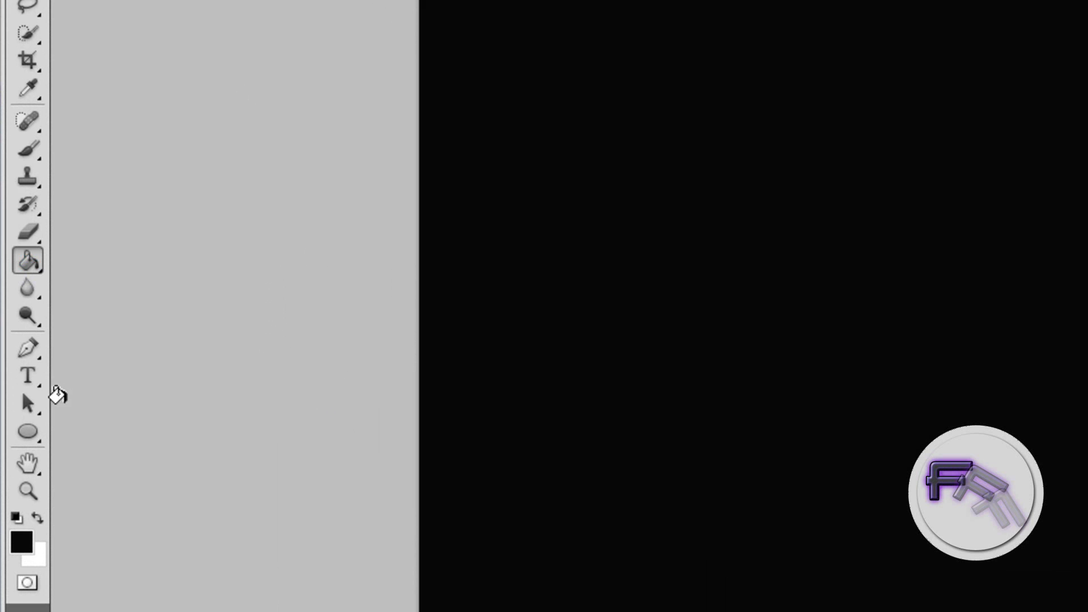
- Add a white text layer reading "Transformers" and move it to the middle of the canvas
left_click(29, 377)
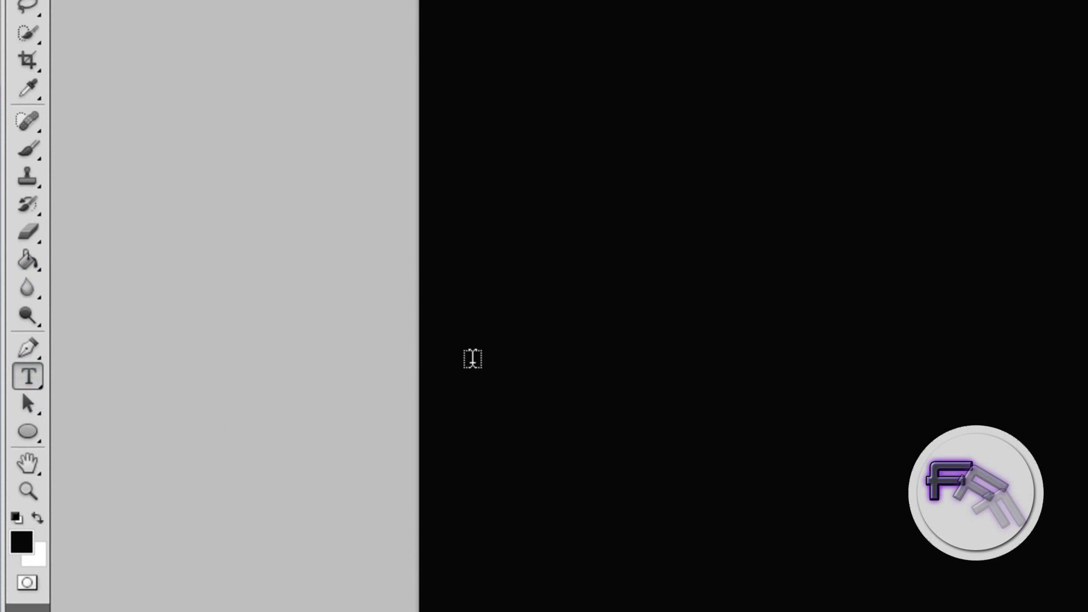
left_click(472, 360)
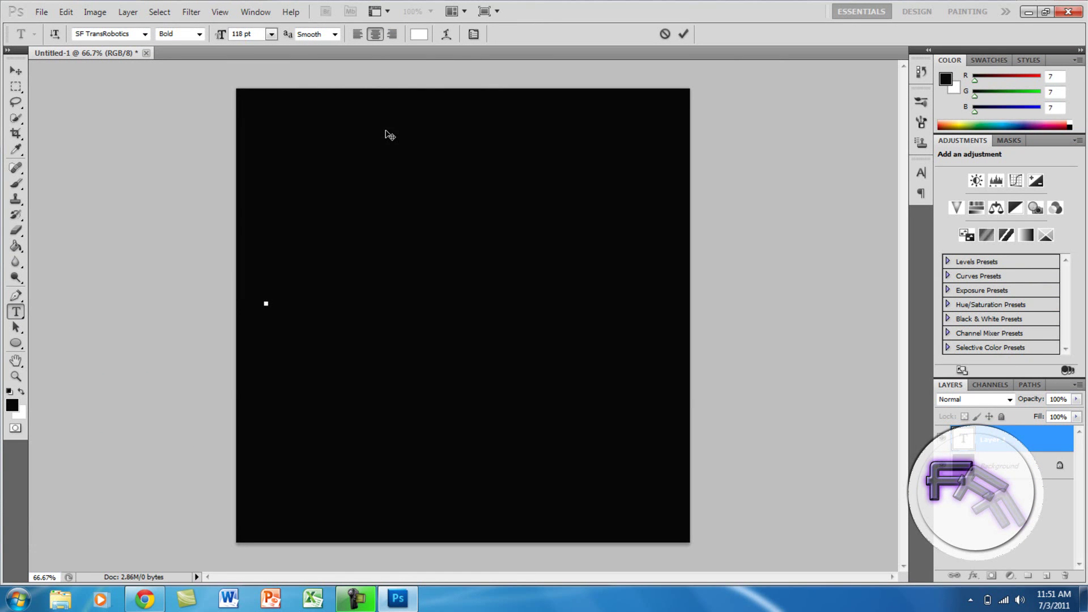
type("Tra")
type("ns")
type("formers")
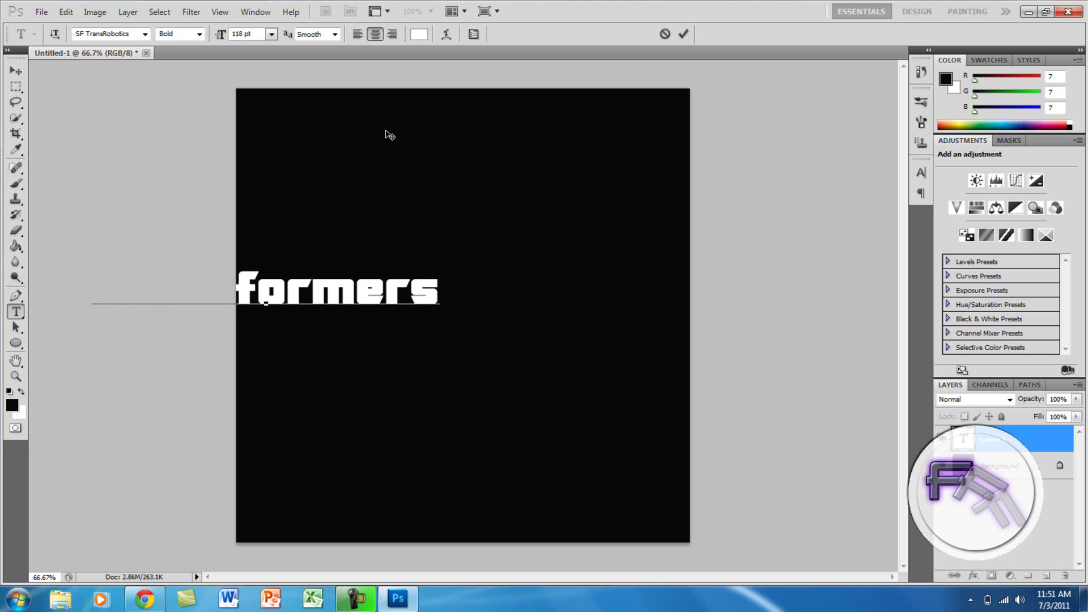
left_click_drag(389, 134, 585, 156)
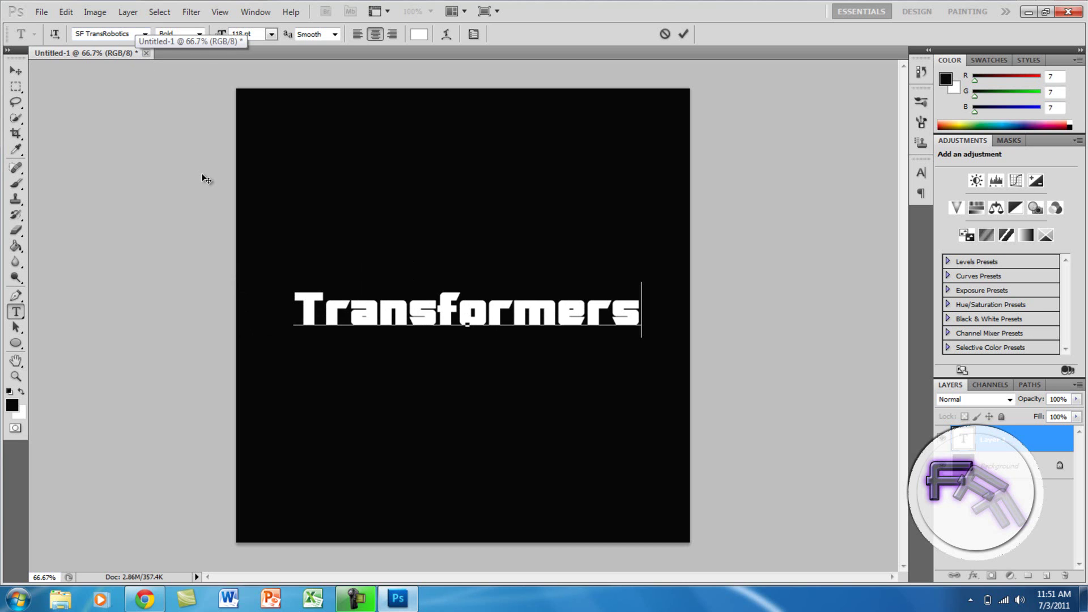
- Replace the mixed-case wording with "TRANSFORMERS" in all capital letters
key("BackSpace")
key("Left")
key("Left")
key("Delete")
key("Delete")
key("BackSpace")
key("BackSpace")
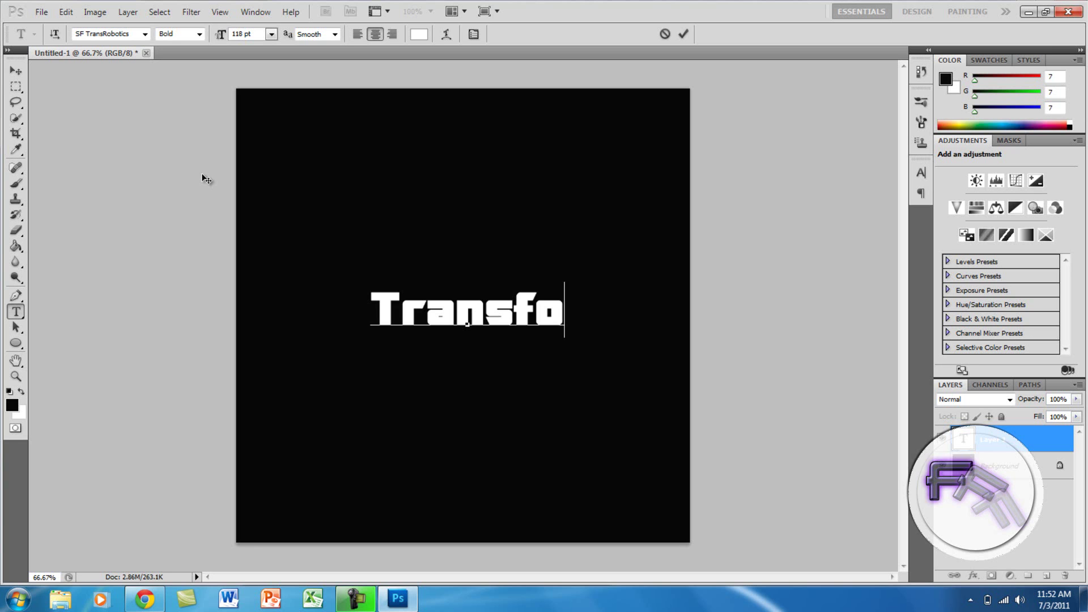
key("Left")
key("Left")
key("Left")
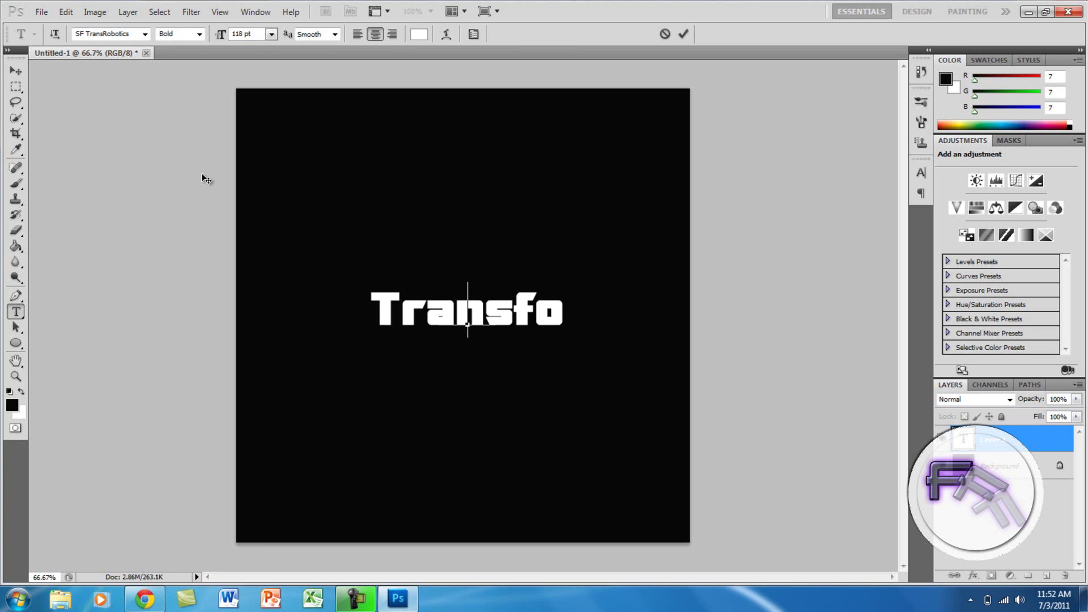
key("ctrl+a")
key("BackSpace")
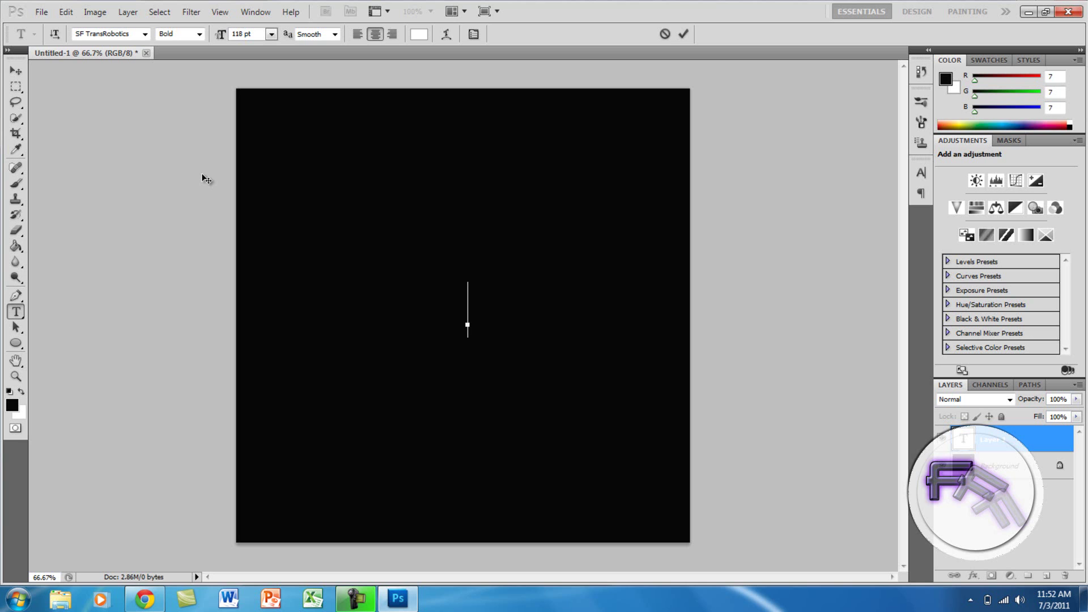
type("Transforme")
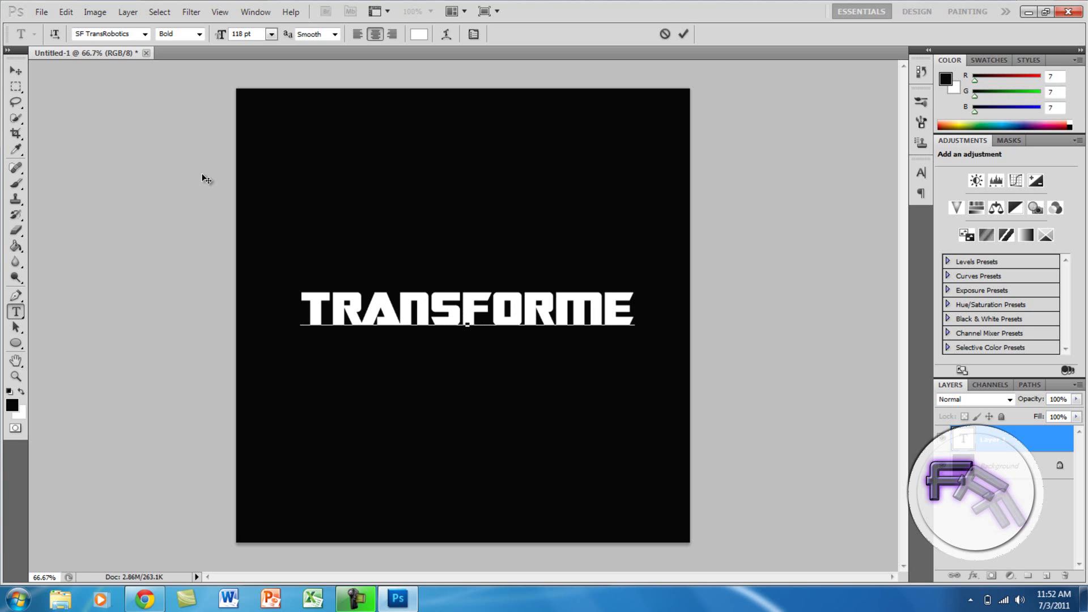
type("rs")
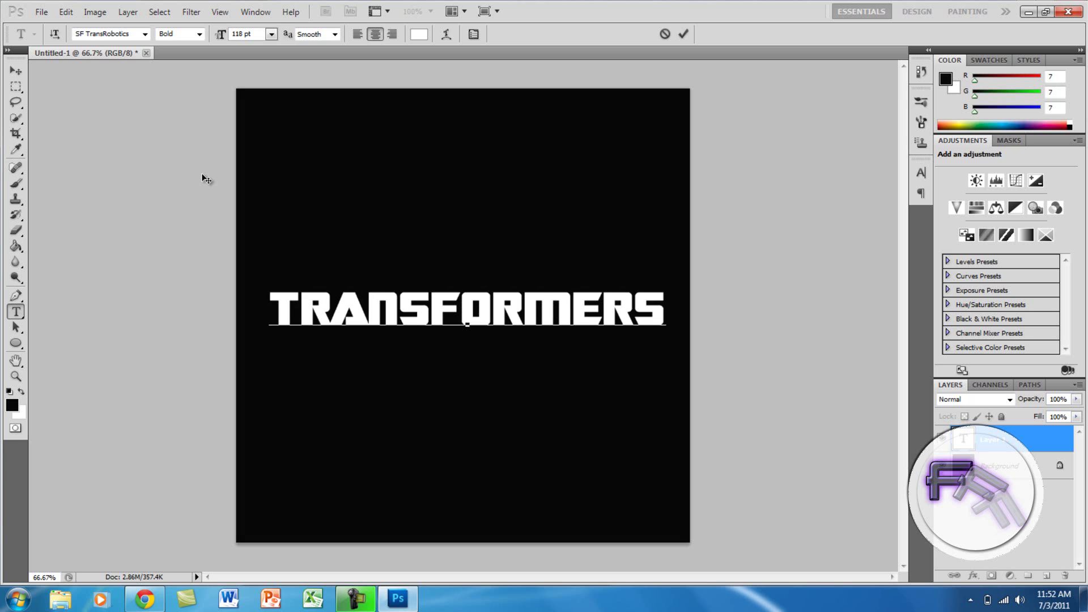
- Shift the title slightly upward, commit the text, and rasterize its layer
left_click_drag(324, 183, 324, 173)
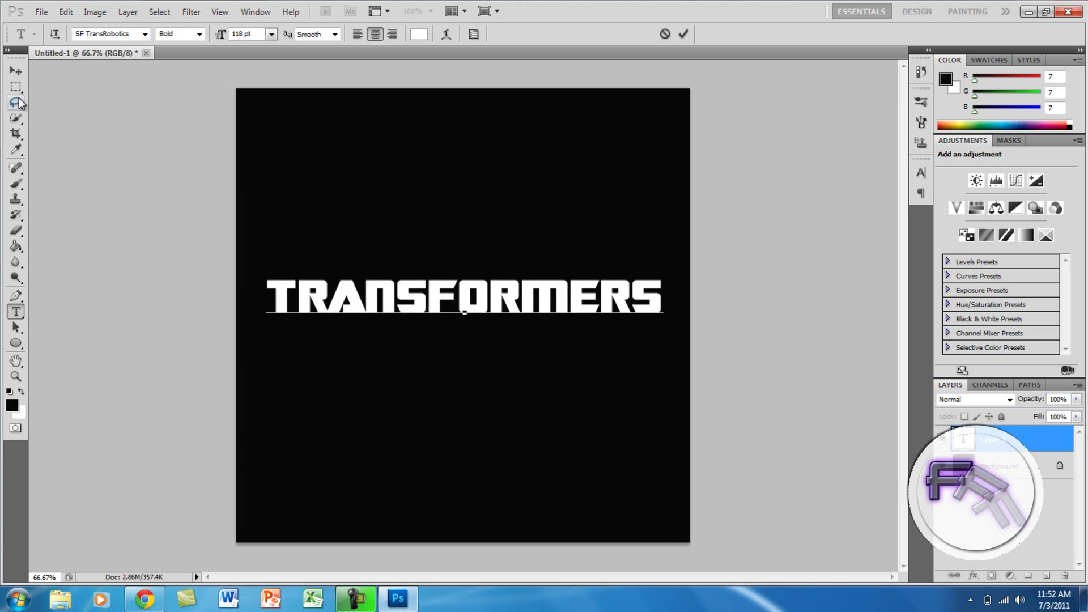
left_click(16, 70)
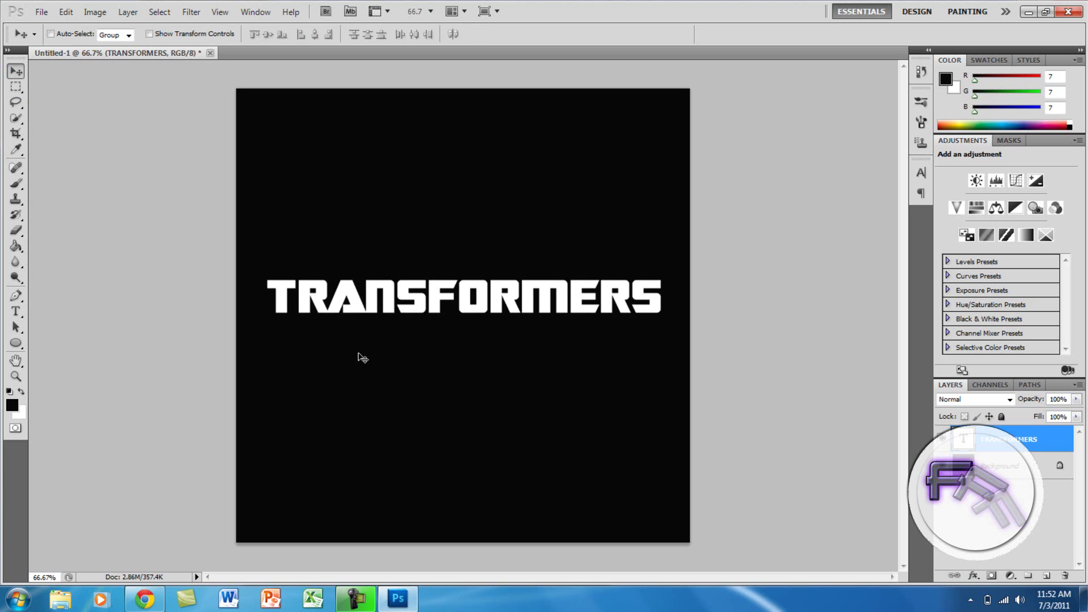
right_click(1030, 446)
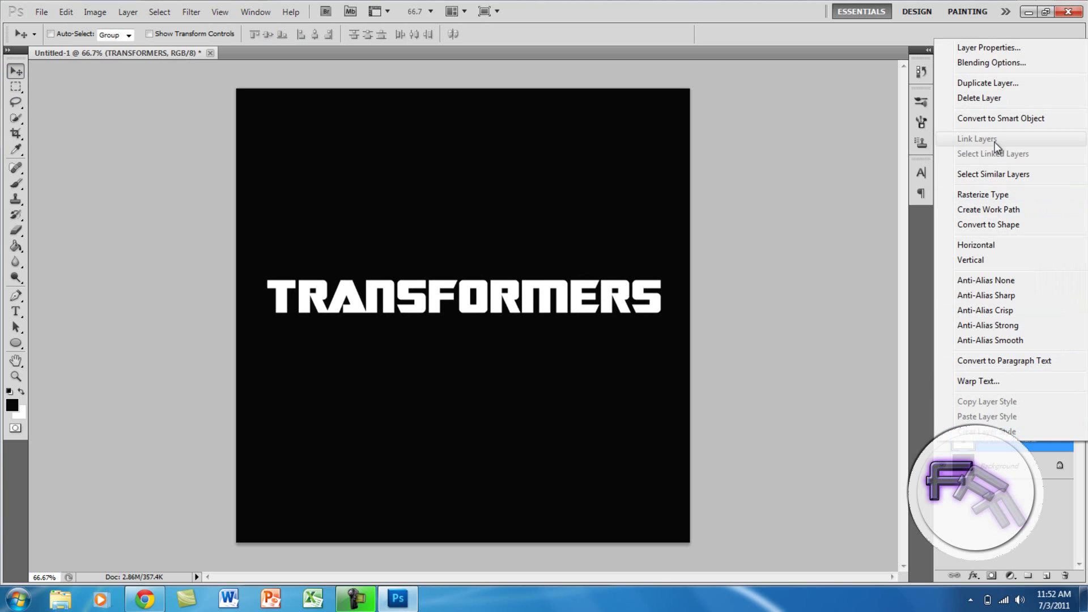
left_click(1005, 197)
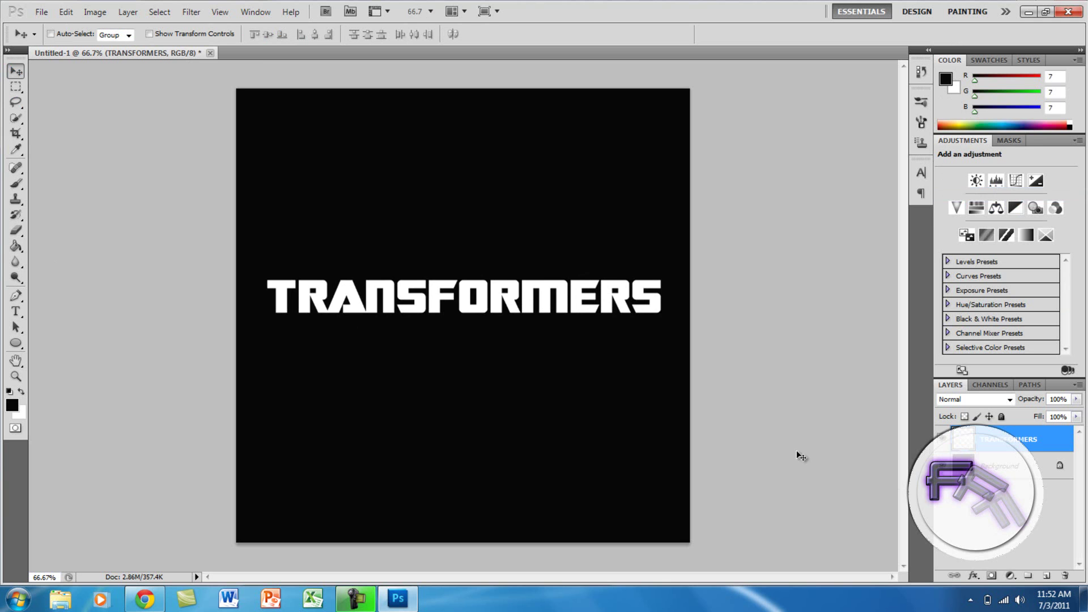
- Select the bottom strip of the first T's stem with the Rectangular Marquee tool
left_click(10, 378)
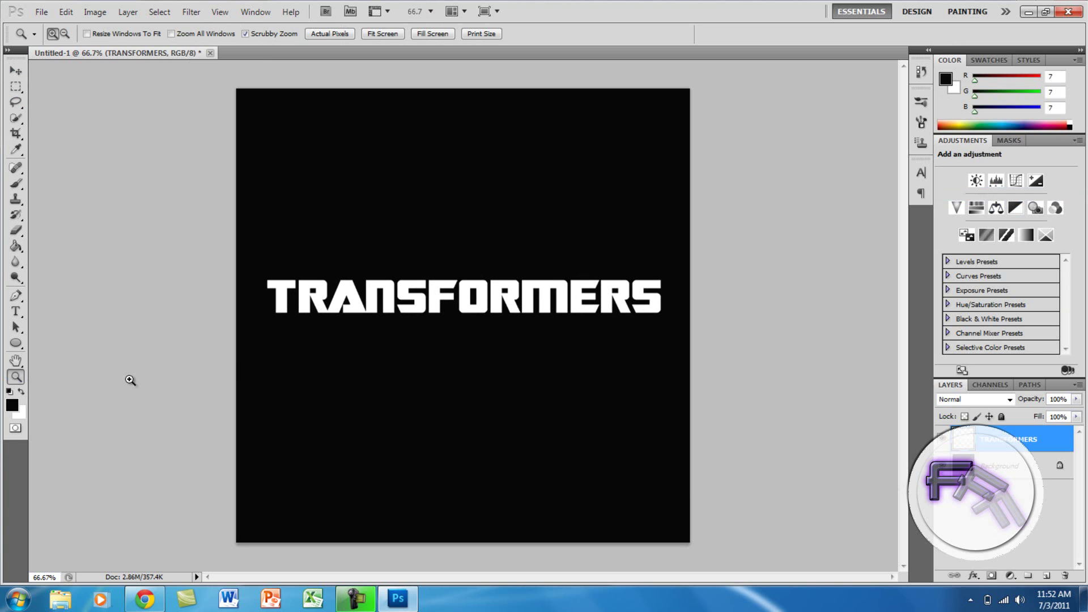
left_click(347, 309)
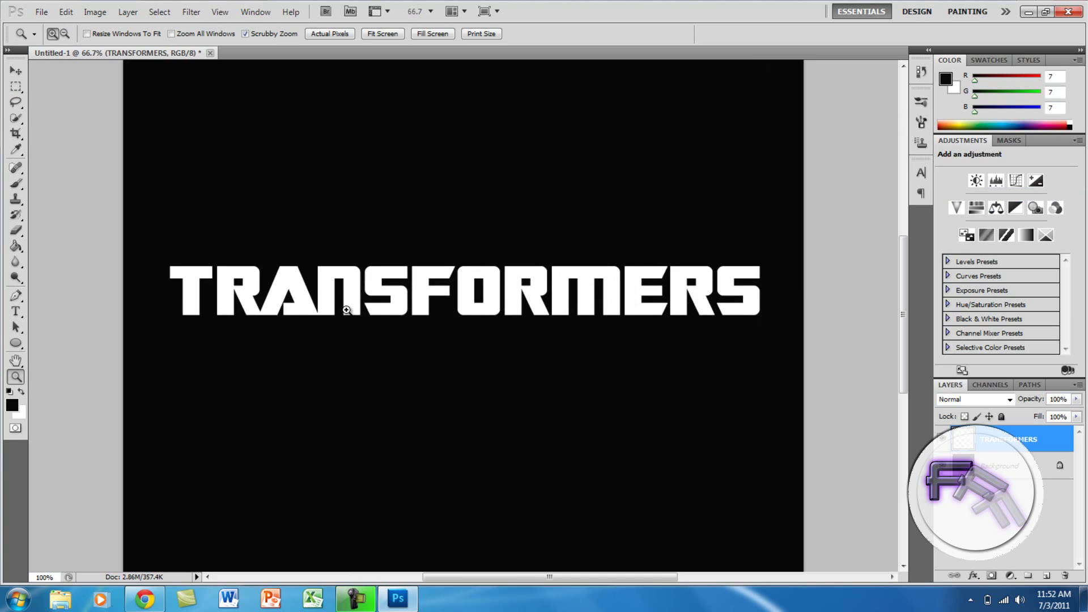
left_click(348, 310)
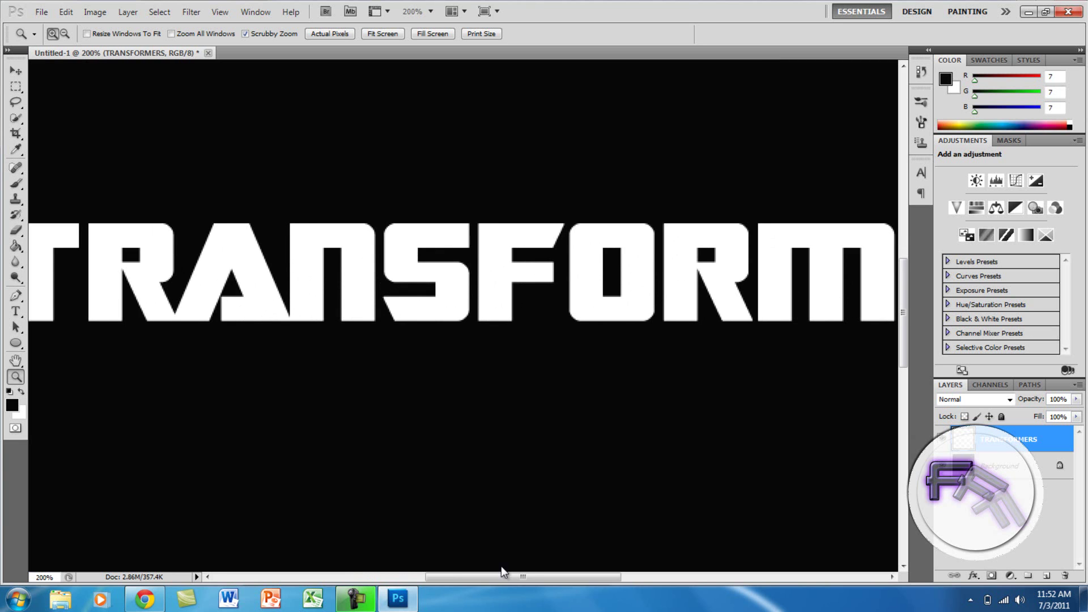
left_click_drag(504, 577, 476, 574)
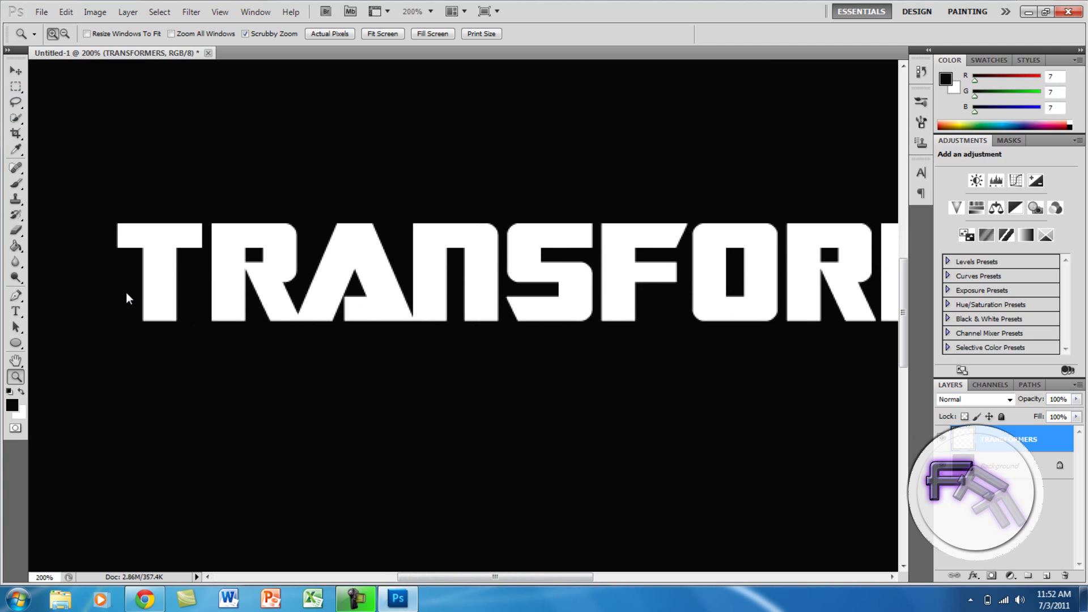
key("ctrl+j")
key("ctrl+z")
left_click(16, 88)
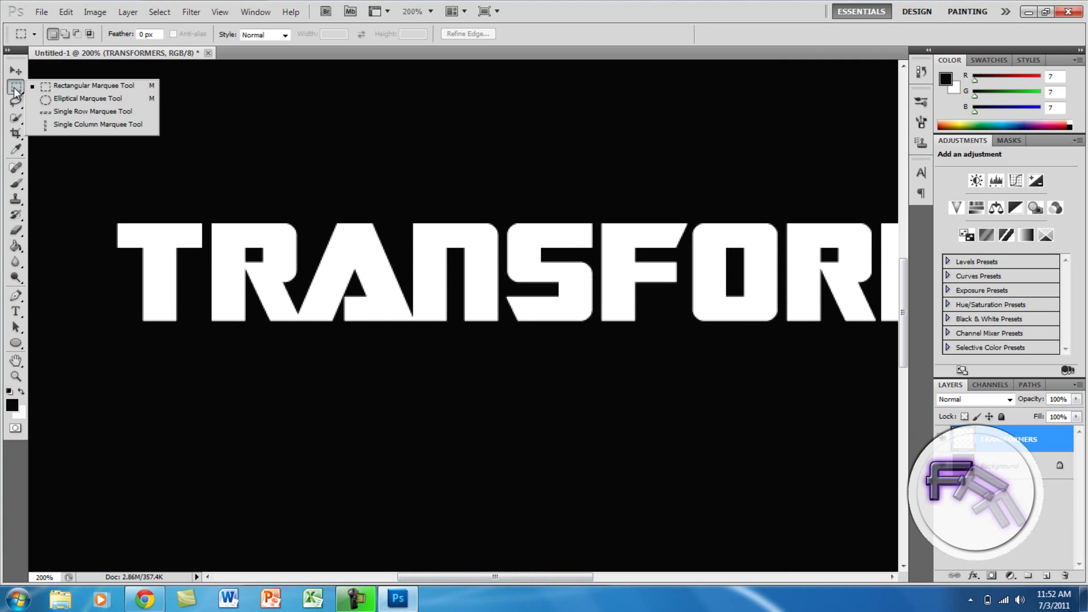
left_click(56, 86)
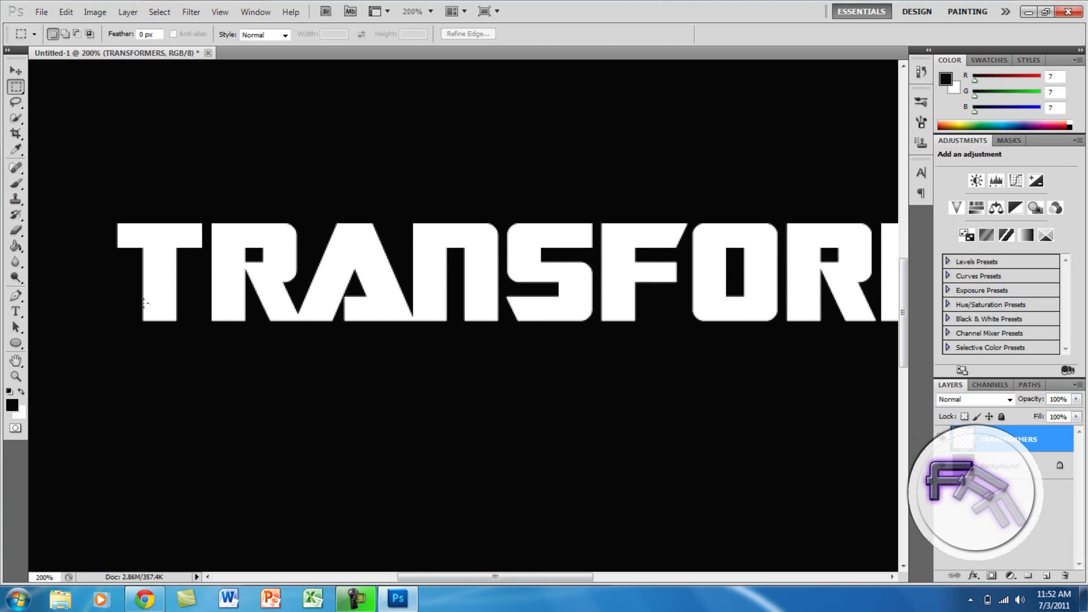
left_click_drag(158, 305, 171, 318)
left_click_drag(177, 320, 176, 321)
- Free-transform the selected strip, rotating it 90° and placing it just below the T's stem
key("ctrl+t")
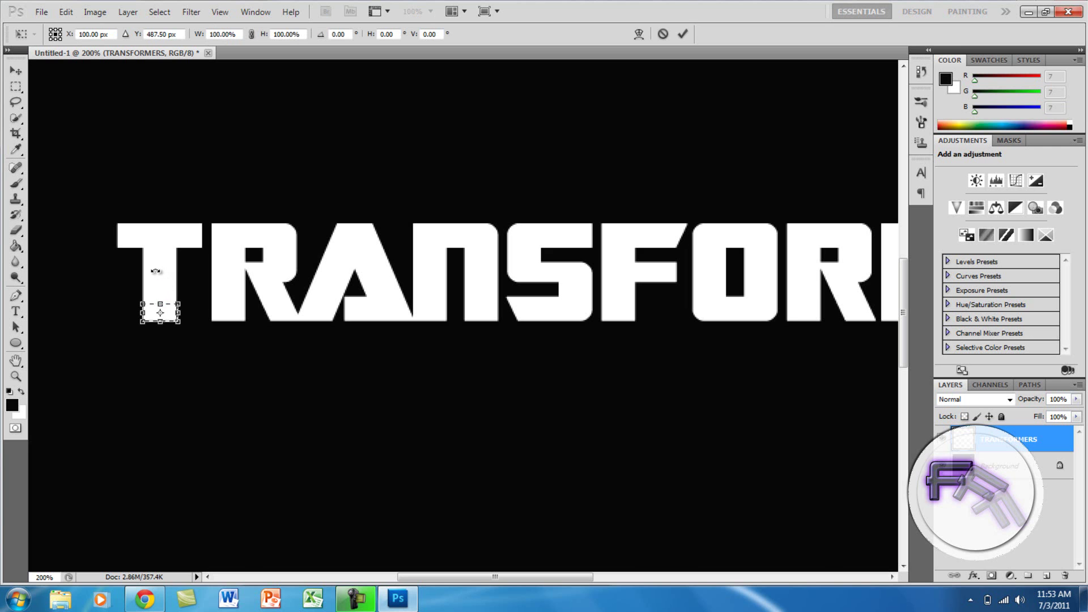
left_click_drag(156, 271, 195, 311)
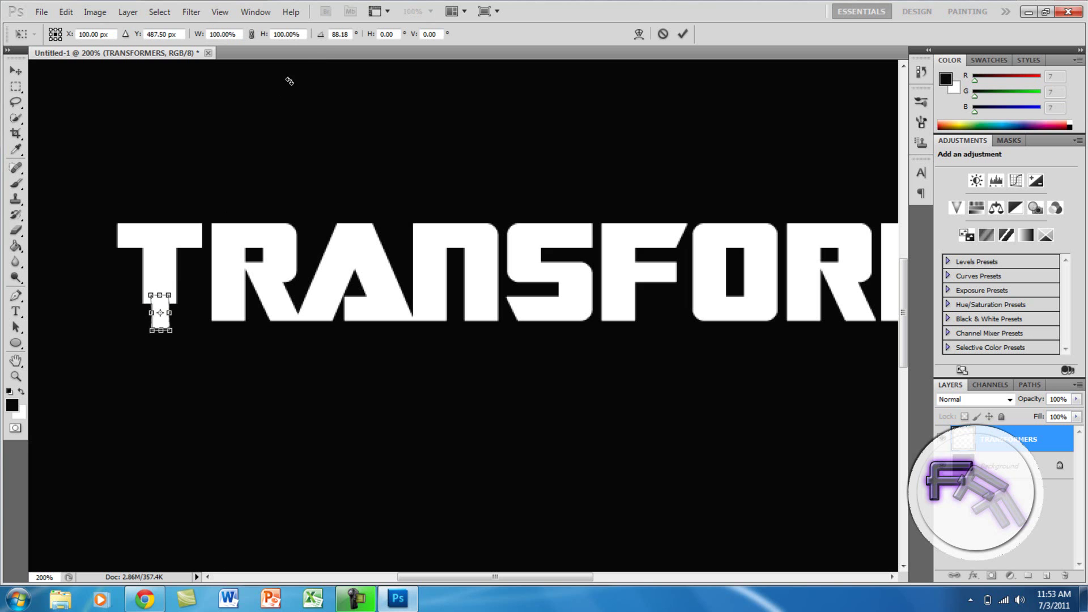
double_click(345, 34)
type("90")
left_click_drag(162, 305, 151, 311)
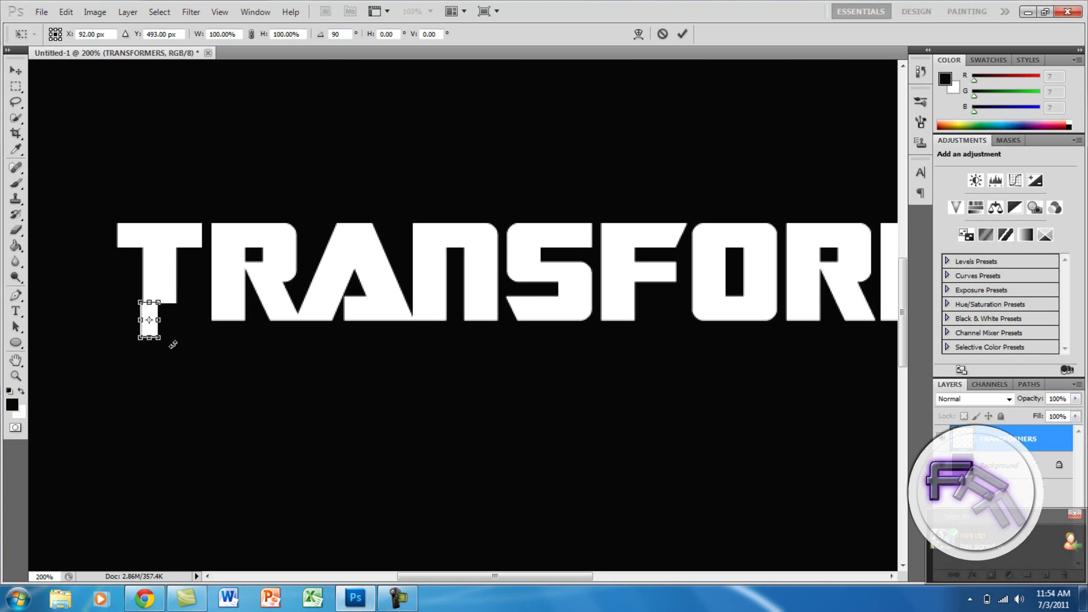
- Scale the rotated piece to about 121% width and 204% height to match the T's stem, and apply the transform
left_click(158, 338)
left_click_drag(160, 340, 178, 348)
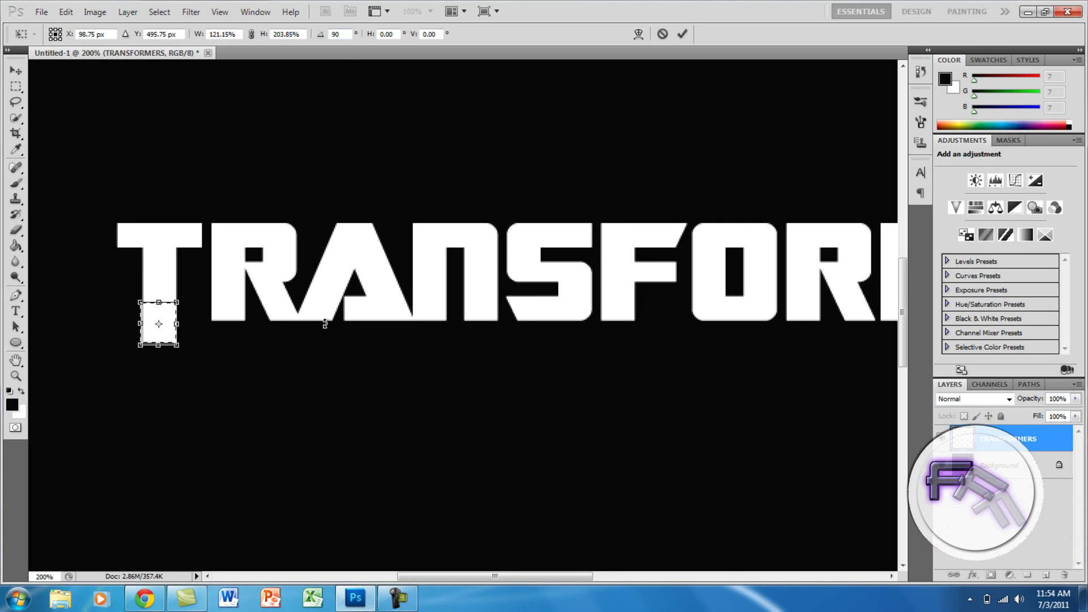
left_click(683, 35)
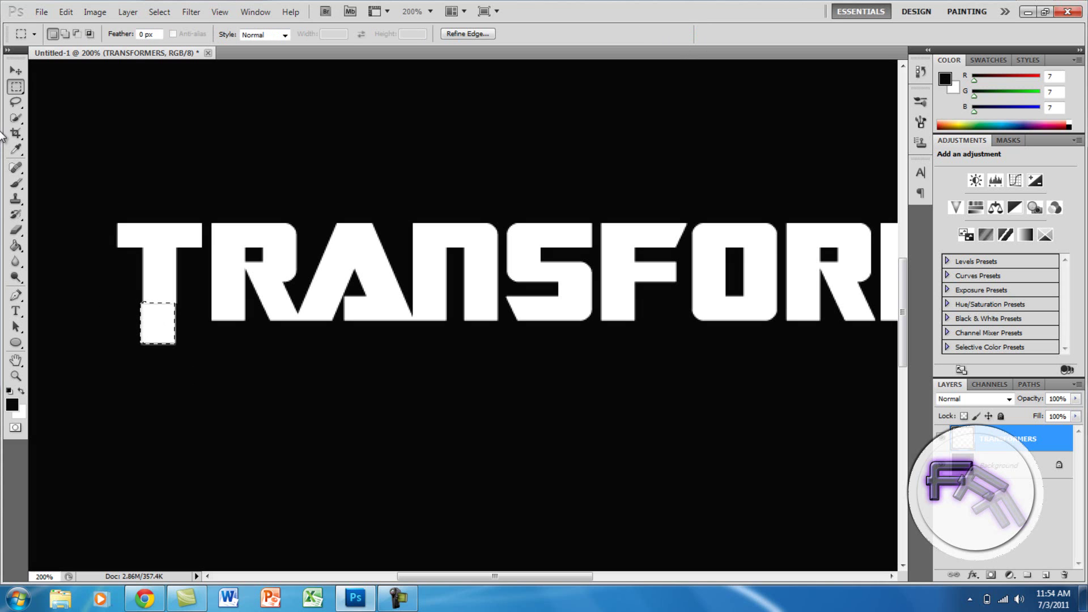
- Move the extension piece into line with the T's stem and clear the selection
left_click(16, 70)
left_click_drag(166, 318, 170, 320)
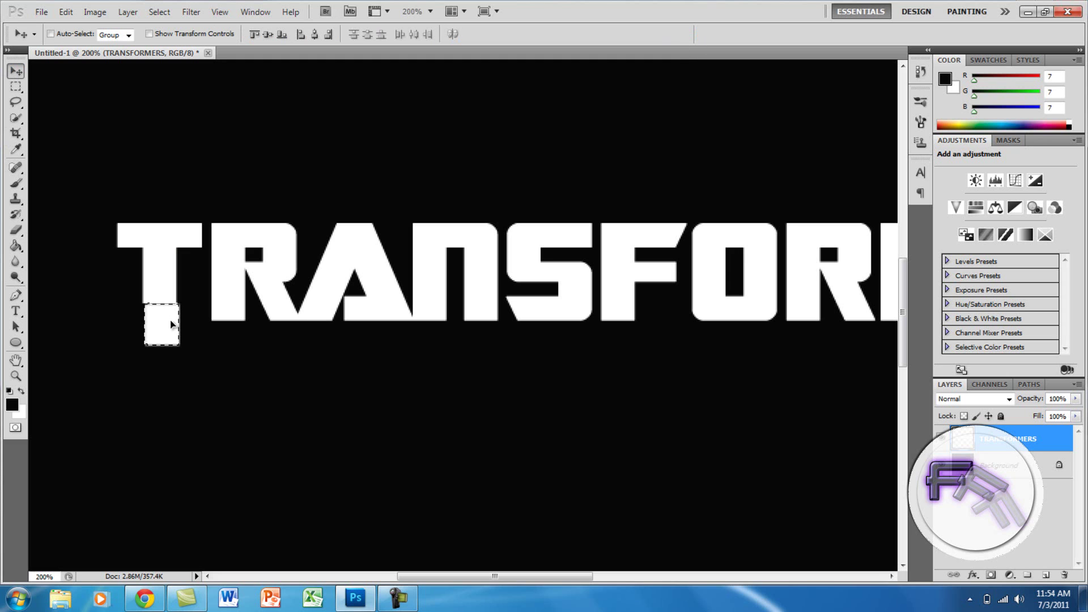
key("Left")
key("Left")
key("Left")
left_click(17, 87)
key("ctrl+d")
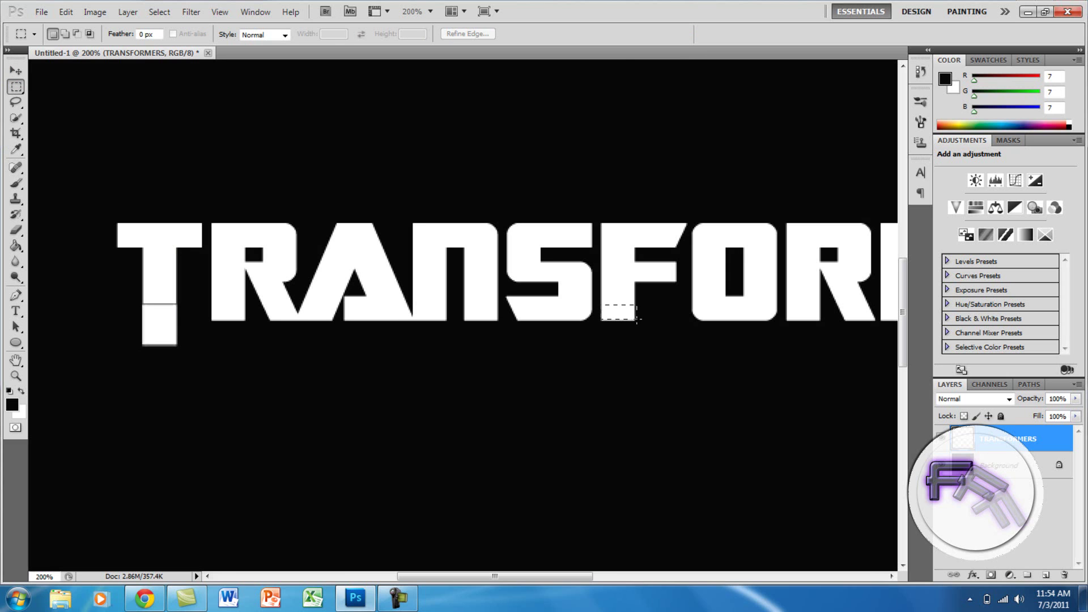
- Select the bottom strip of the F's stem and rotate it 90° with Free Transform
left_click_drag(635, 322, 635, 321)
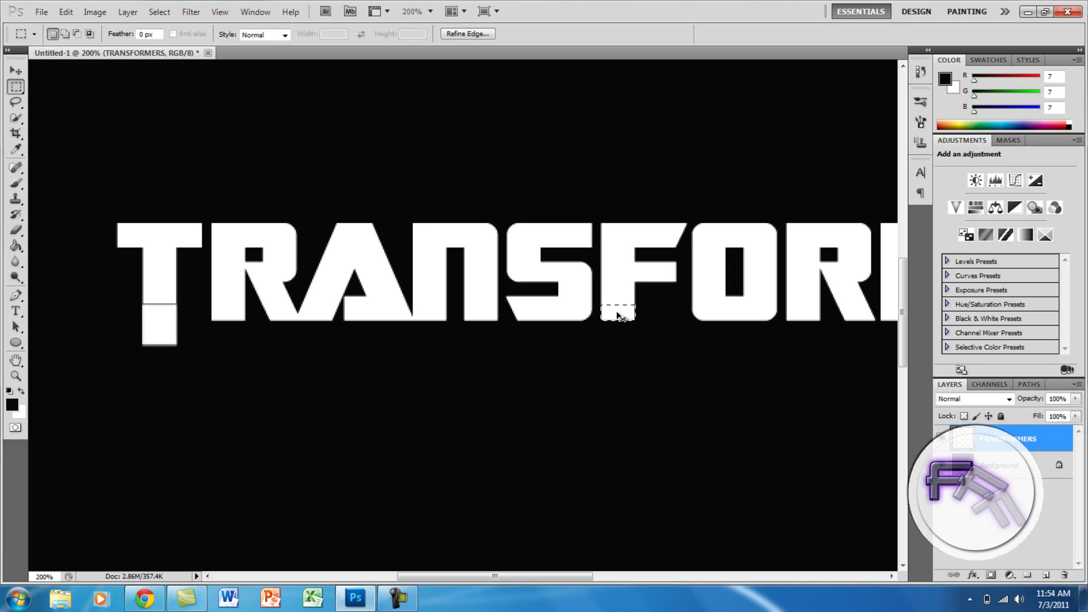
key("ctrl+t")
left_click_drag(611, 278, 657, 292)
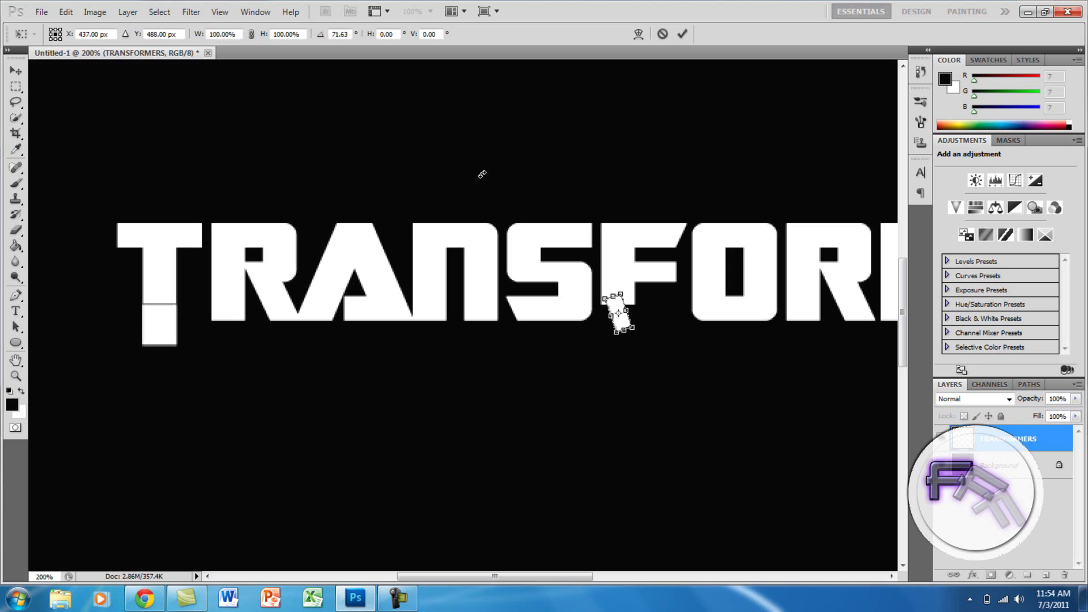
double_click(342, 34)
type("90")
key("Return")
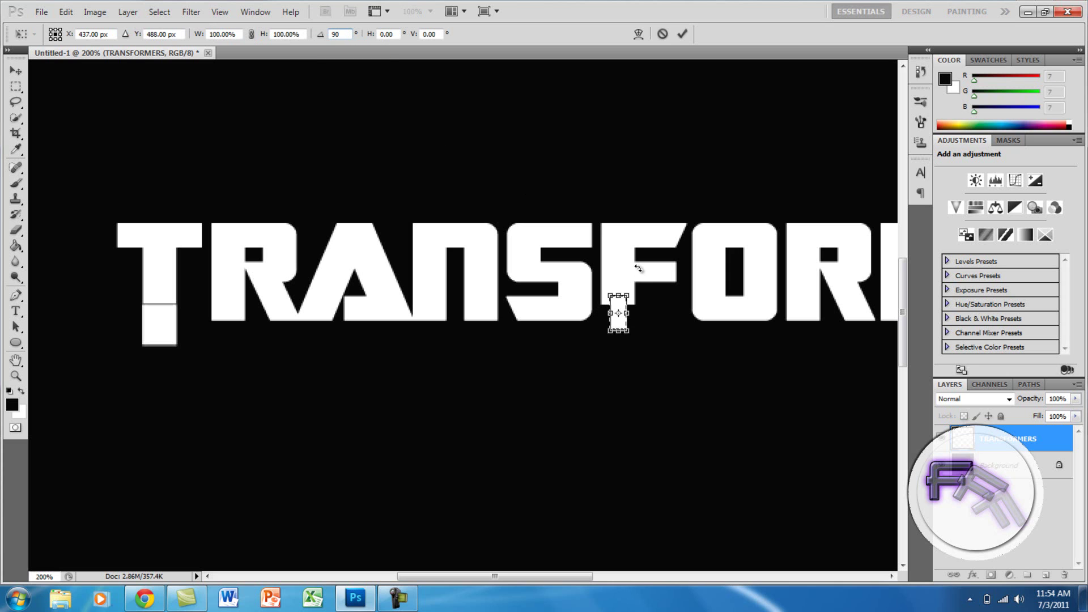
- Place the piece below the F's stem, scale it to about 107% width and 217% height, apply the transform, and deselect
left_click_drag(638, 271, 607, 317)
left_click_drag(607, 310, 636, 341)
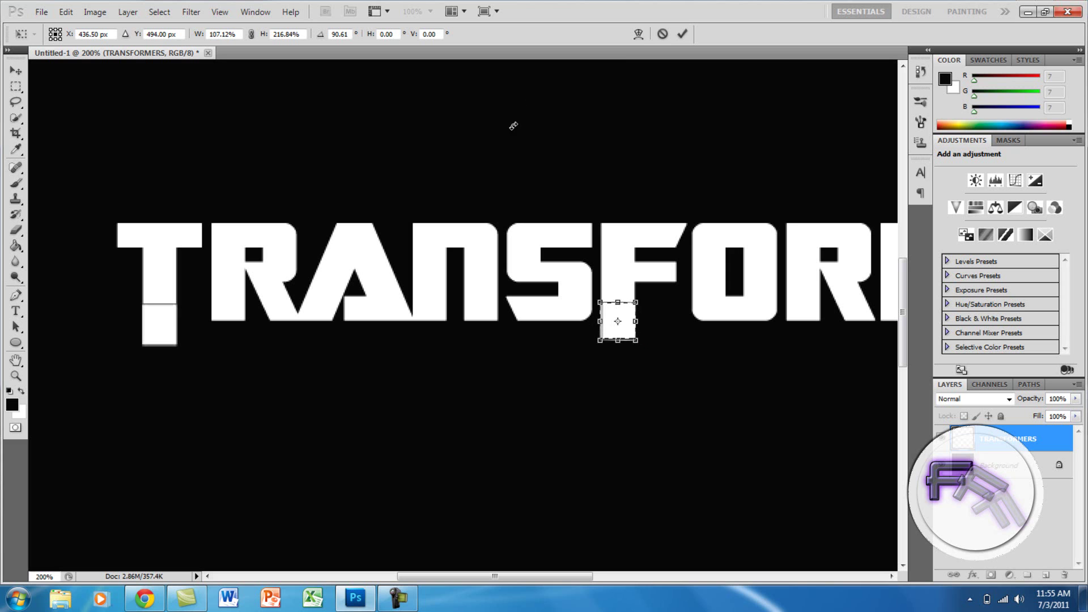
left_click(683, 34)
key("ctrl+d")
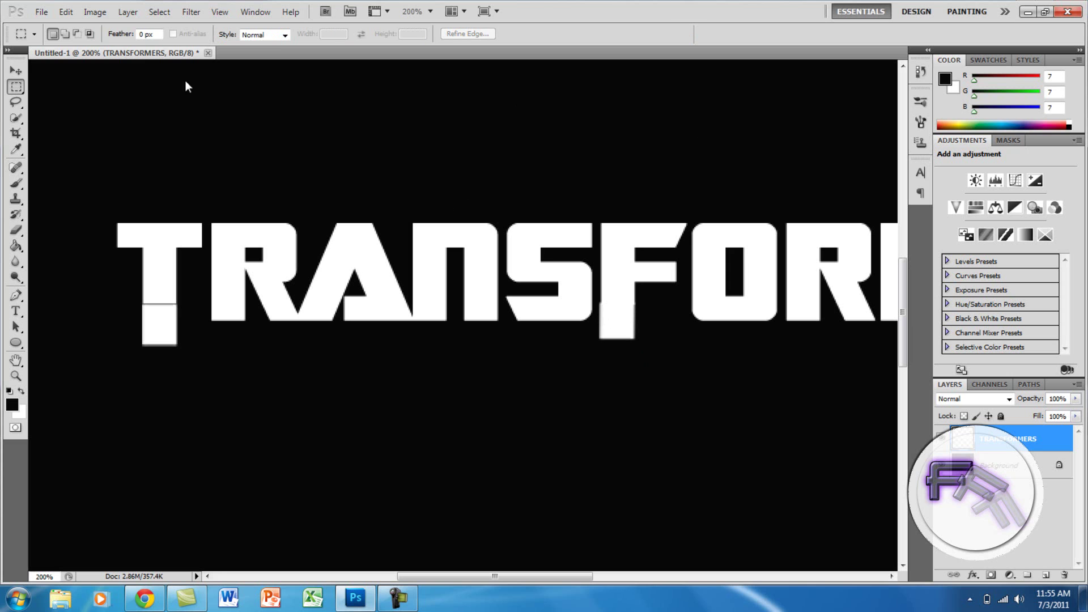
left_click(19, 73)
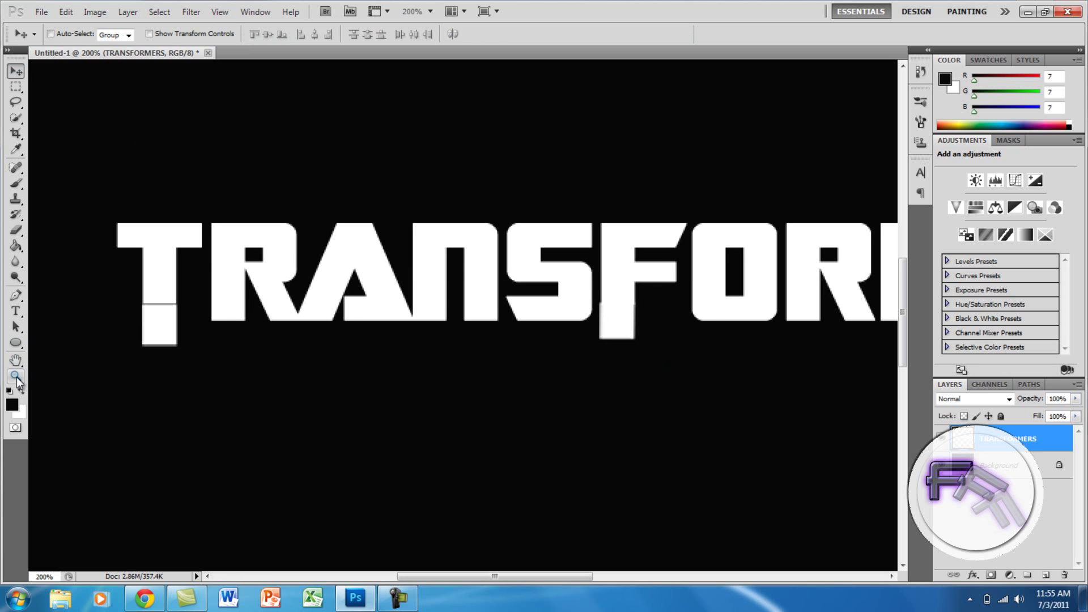
- Add a Bevel and Emboss effect to the TRANSFORMERS layer with the Chisel Hard technique and a size of 1 px
left_click(16, 379)
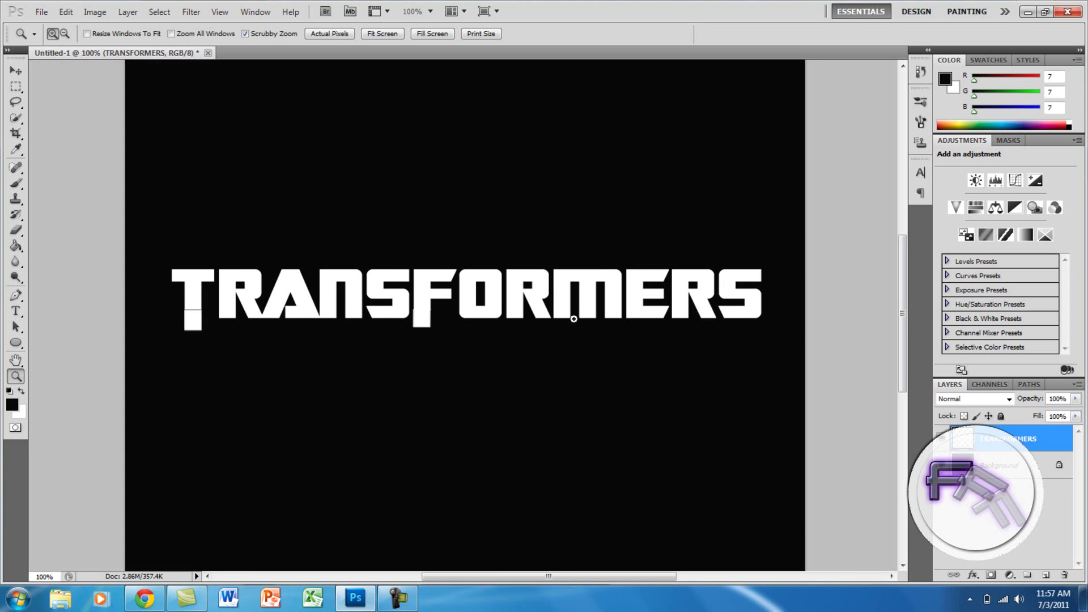
right_click(1057, 442)
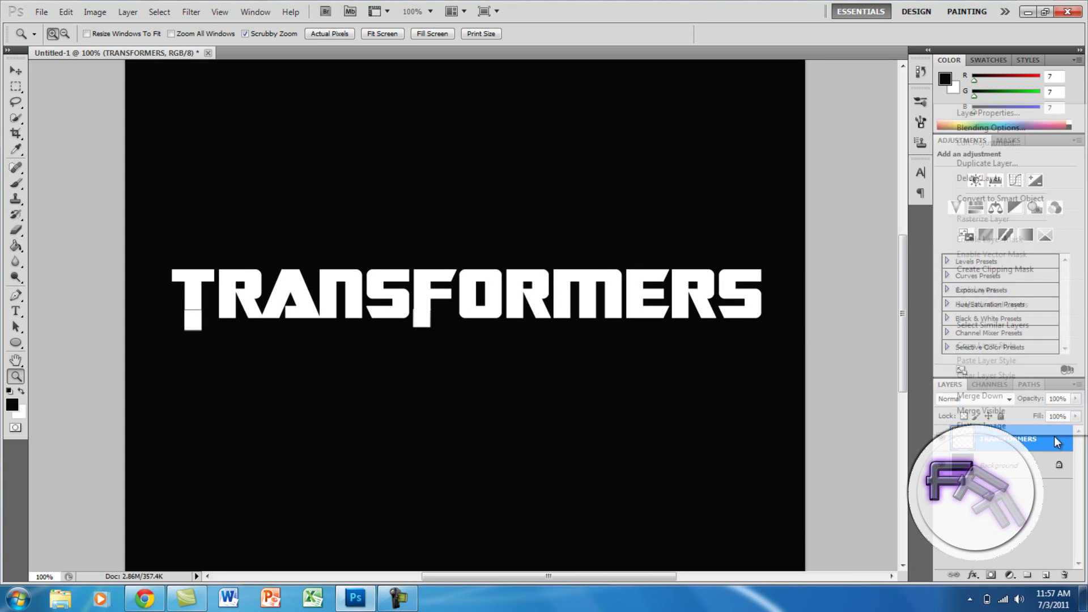
left_click(982, 129)
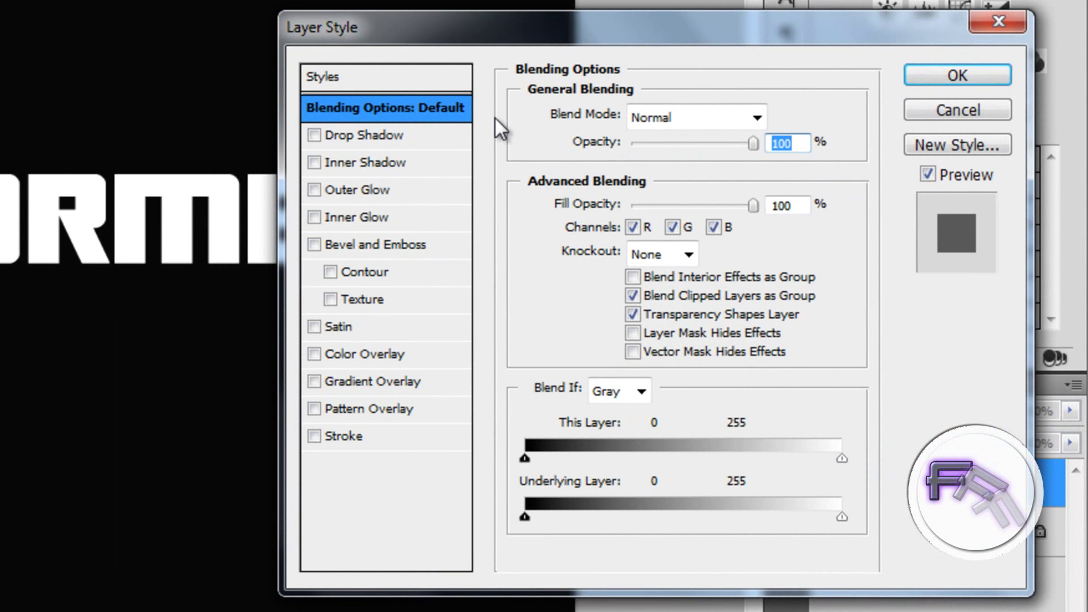
left_click(359, 246)
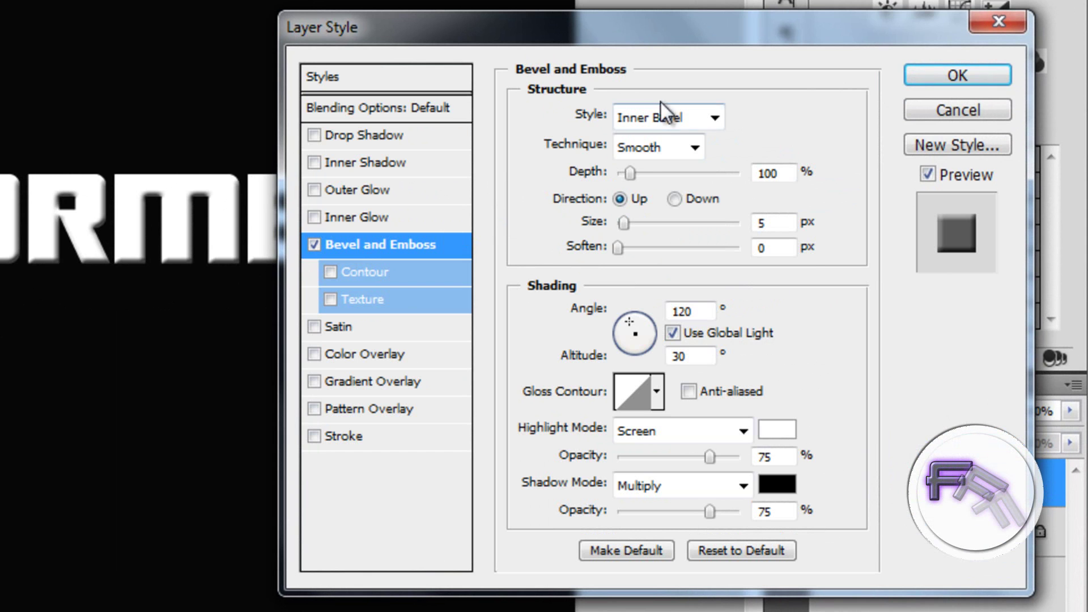
left_click(666, 143)
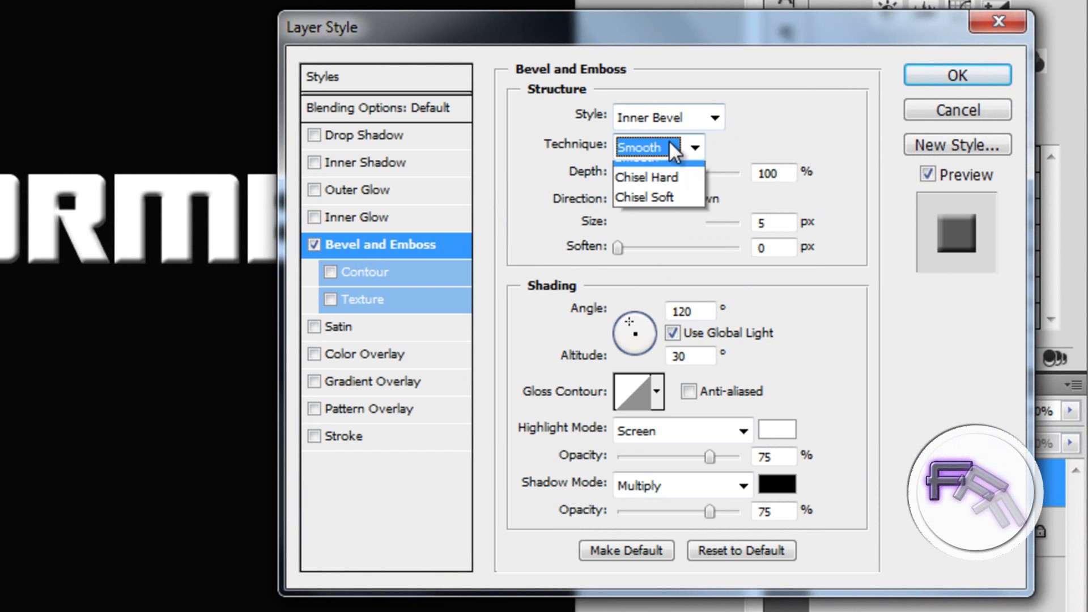
left_click(659, 192)
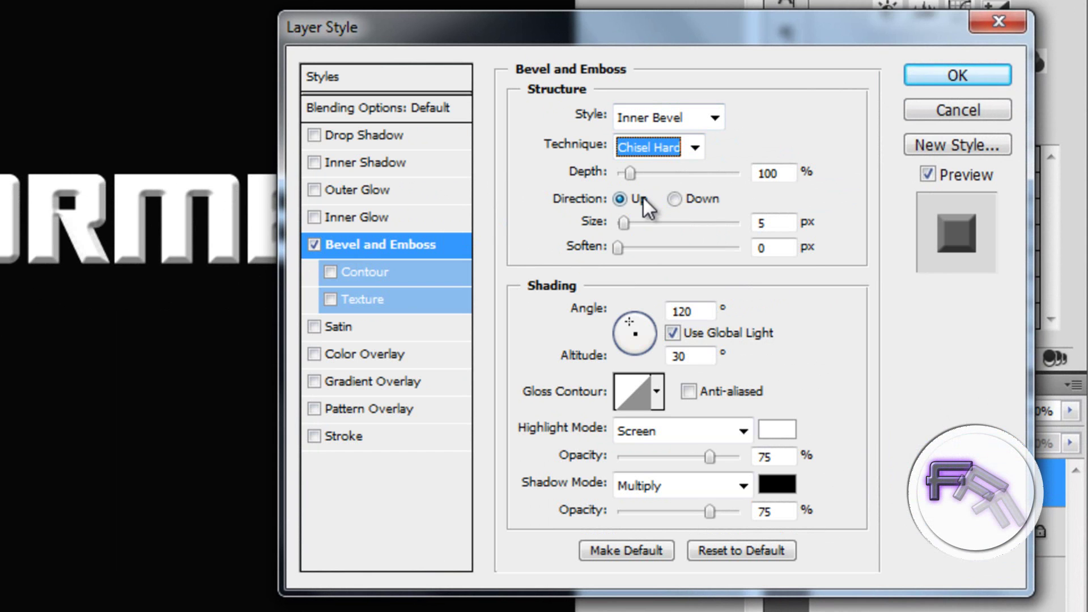
left_click_drag(623, 224, 620, 226)
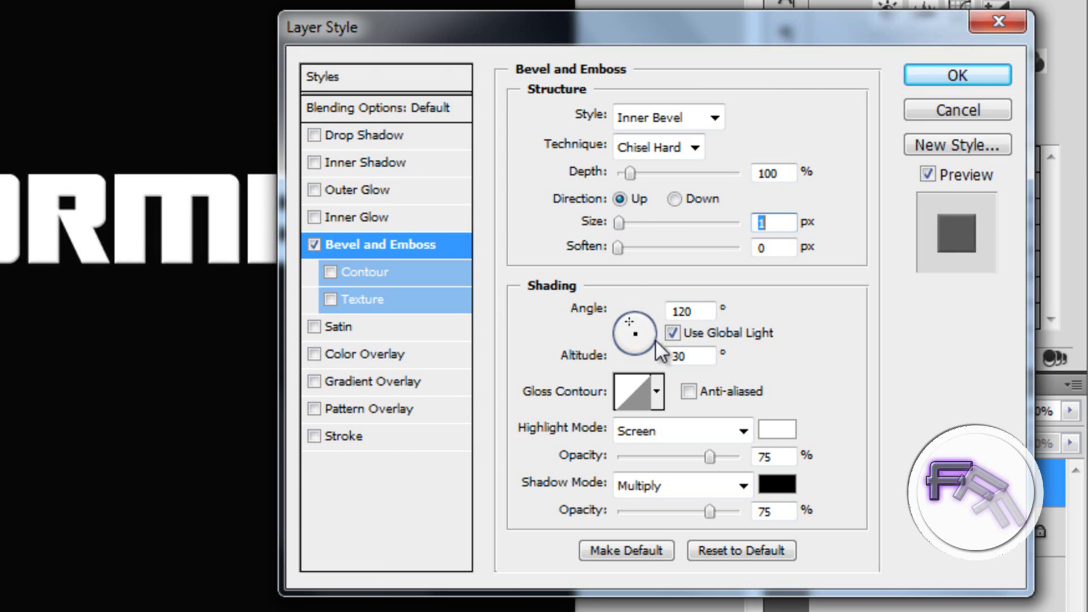
- Set the bevel's angle to 45°, altitude to 21°, and both highlight and shadow opacity to 100%, and apply the layer style
left_click(699, 316)
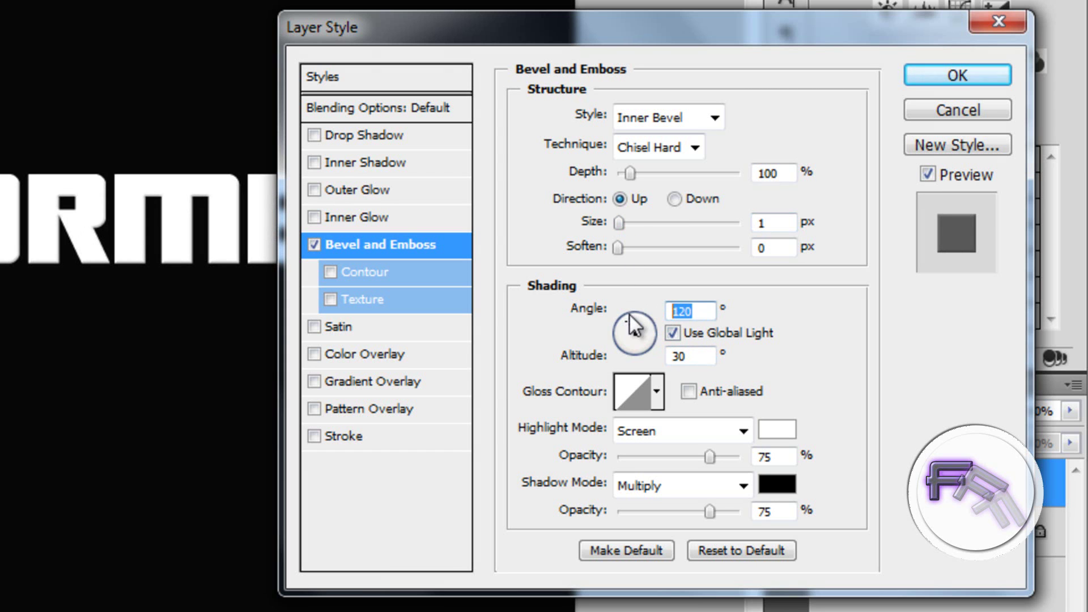
type("45")
key("Tab")
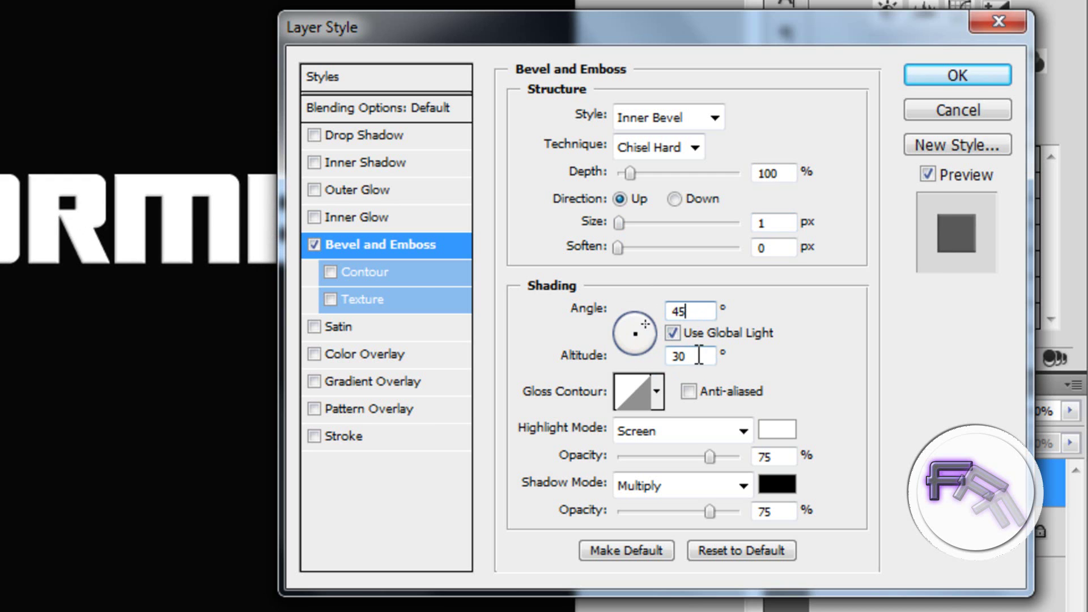
type("21")
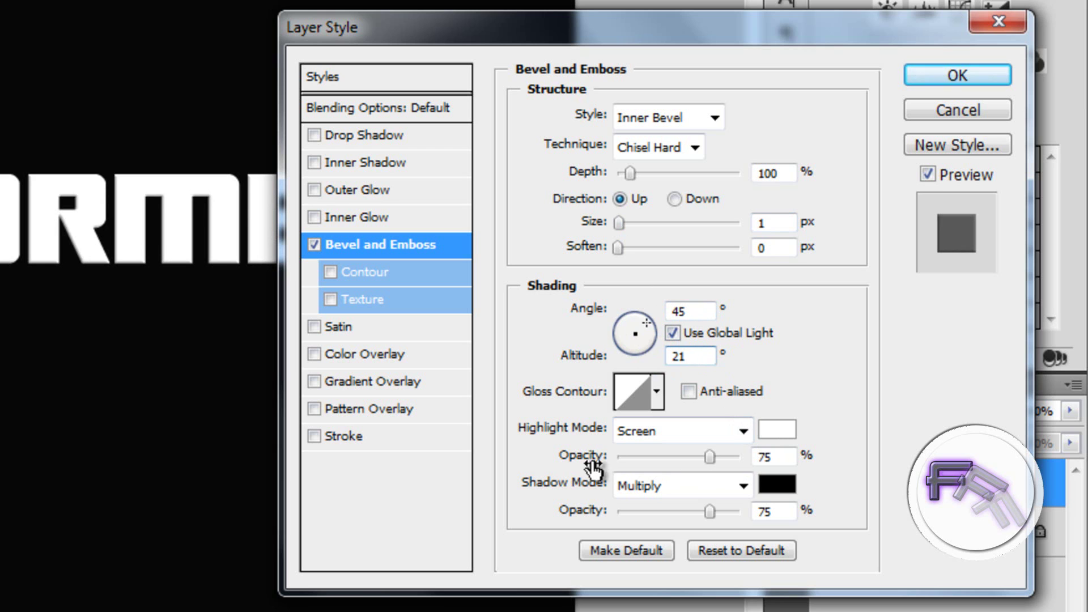
left_click_drag(712, 457, 749, 447)
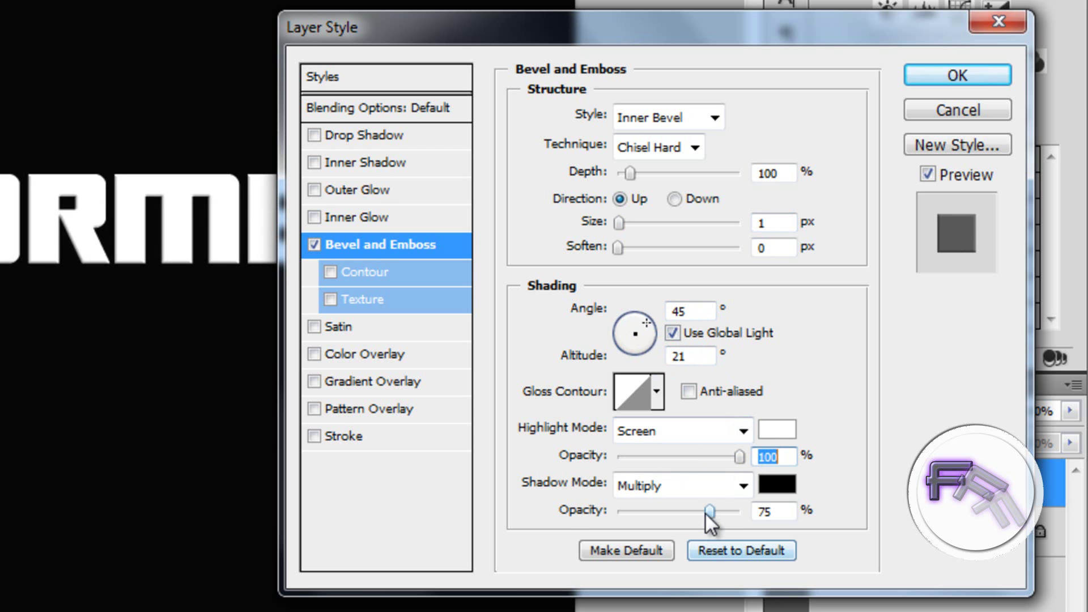
left_click_drag(710, 512, 745, 510)
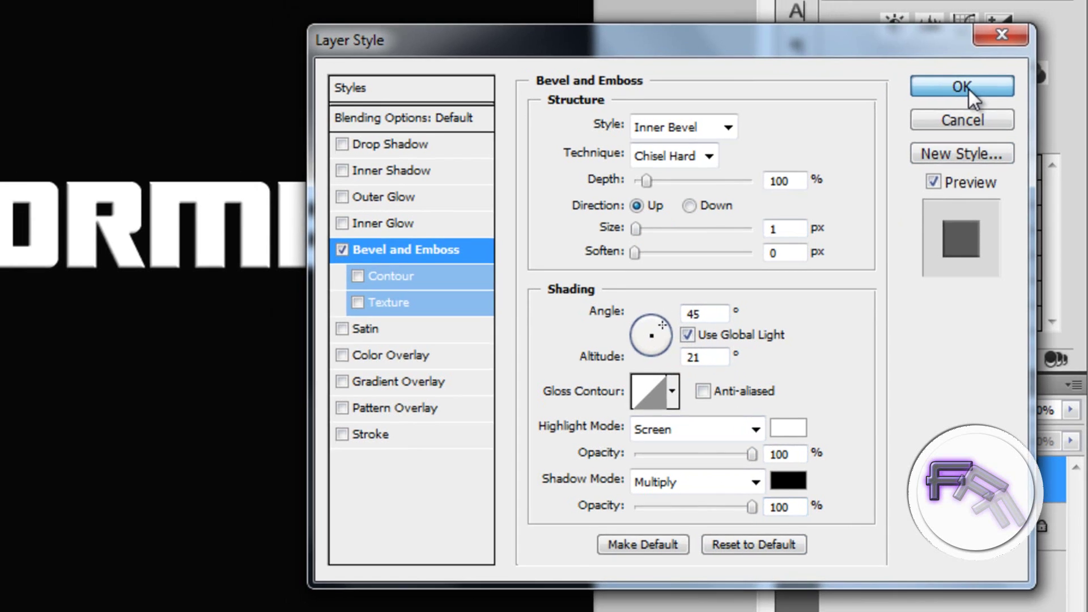
left_click(964, 76)
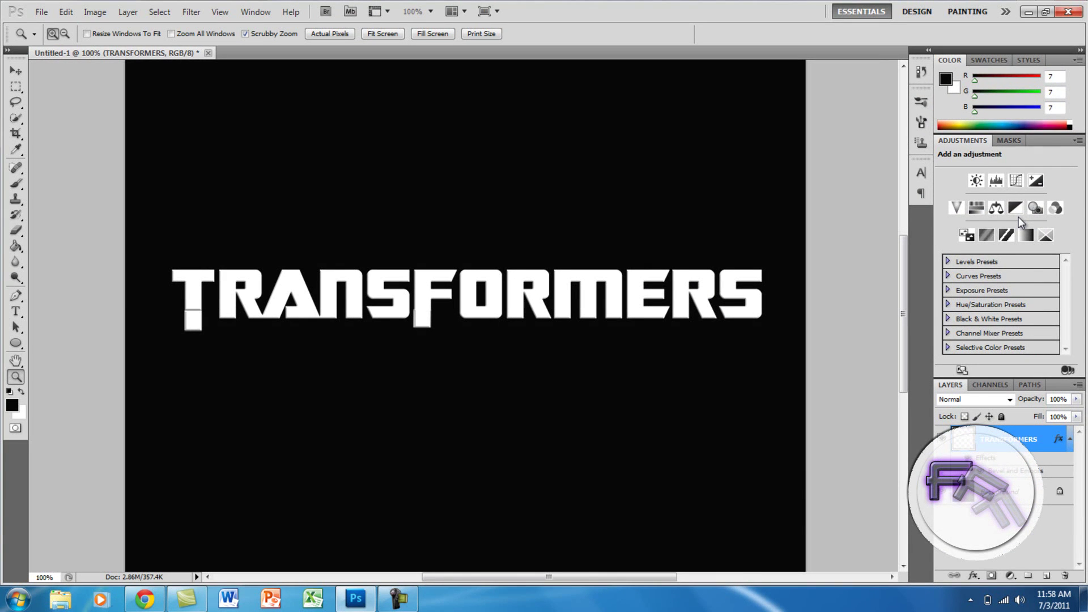
- Collapse the TRANSFORMERS layer's effects list, duplicate the layer, and nudge the copy slightly up and to the right
left_click(1069, 438)
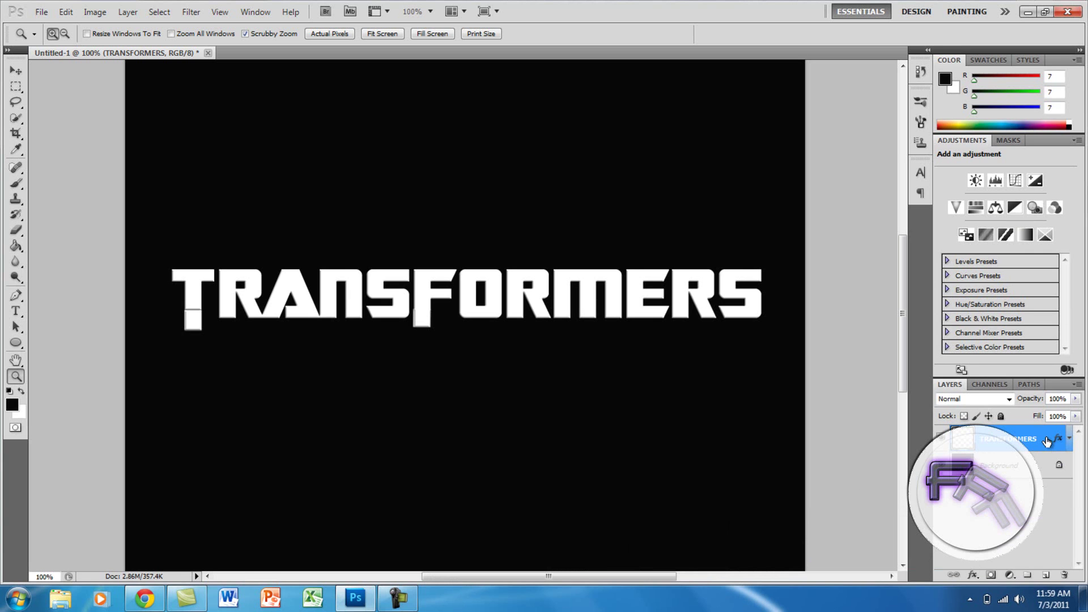
right_click(1046, 441)
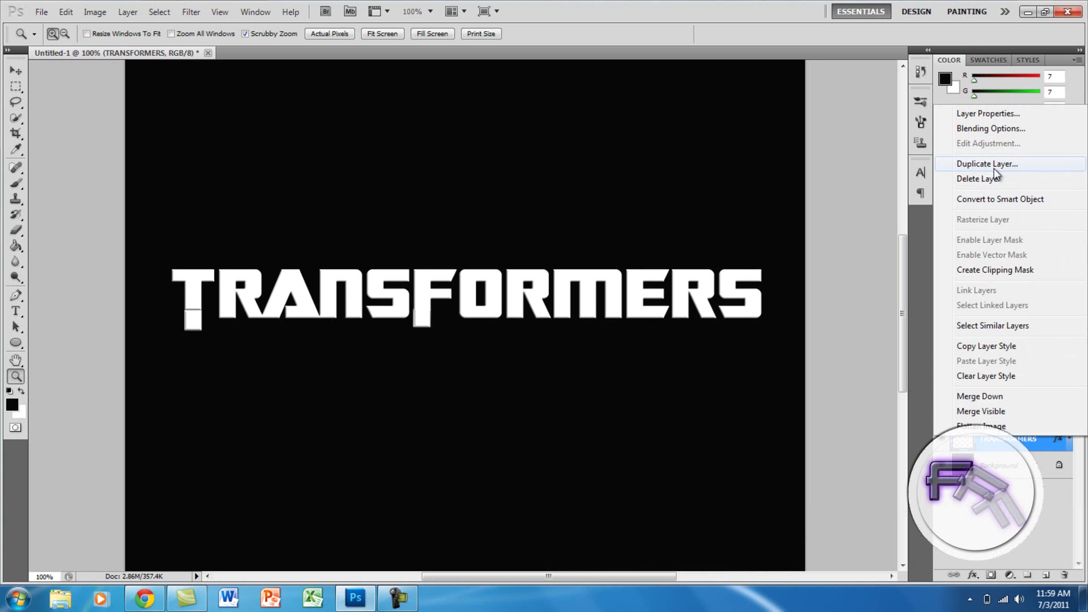
left_click(862, 258)
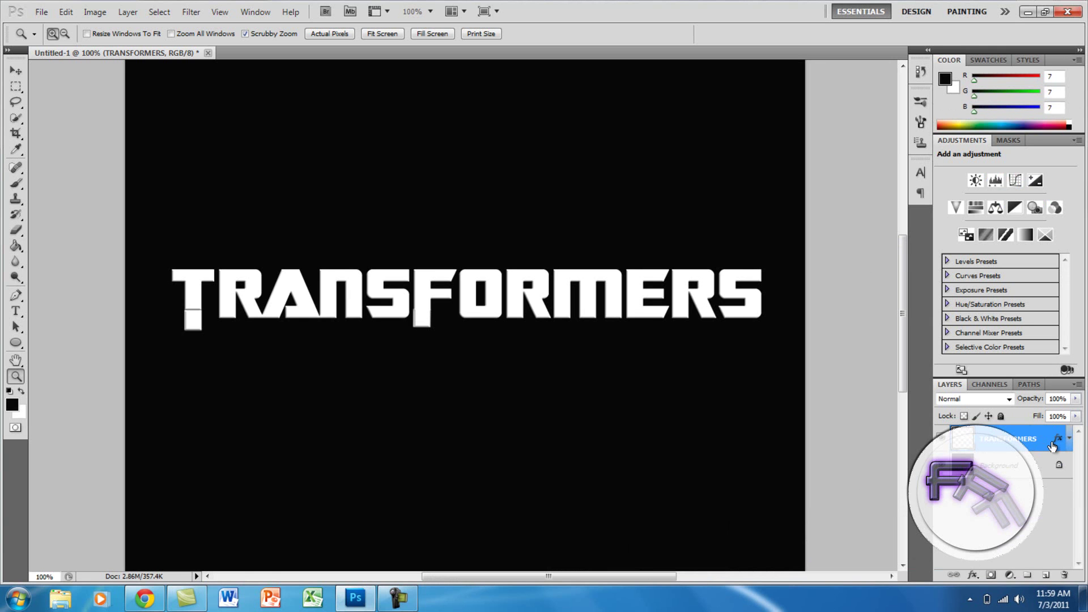
key("ctrl+j")
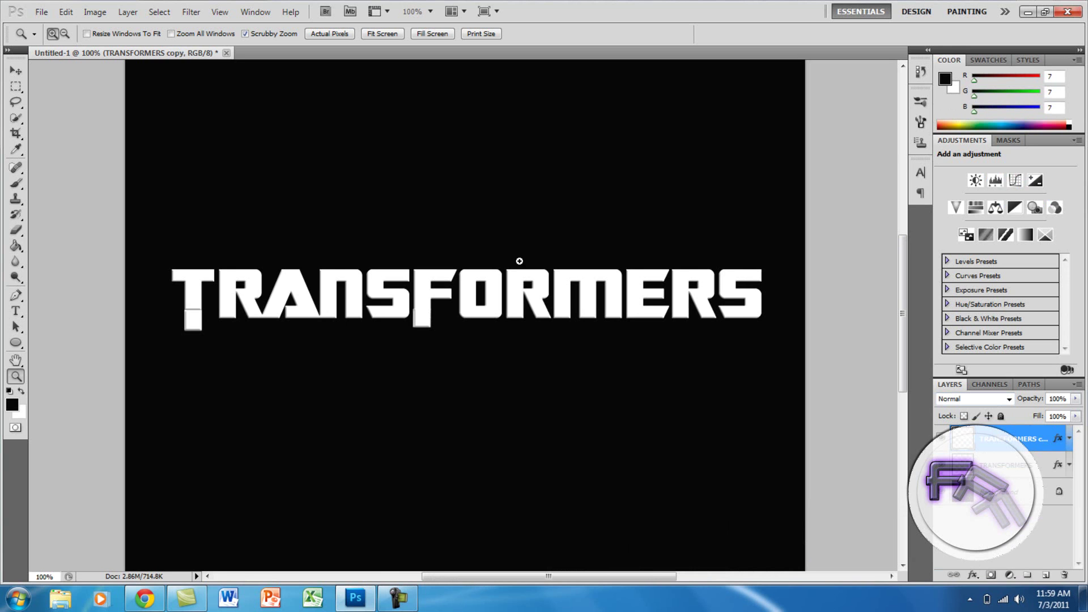
left_click(16, 70)
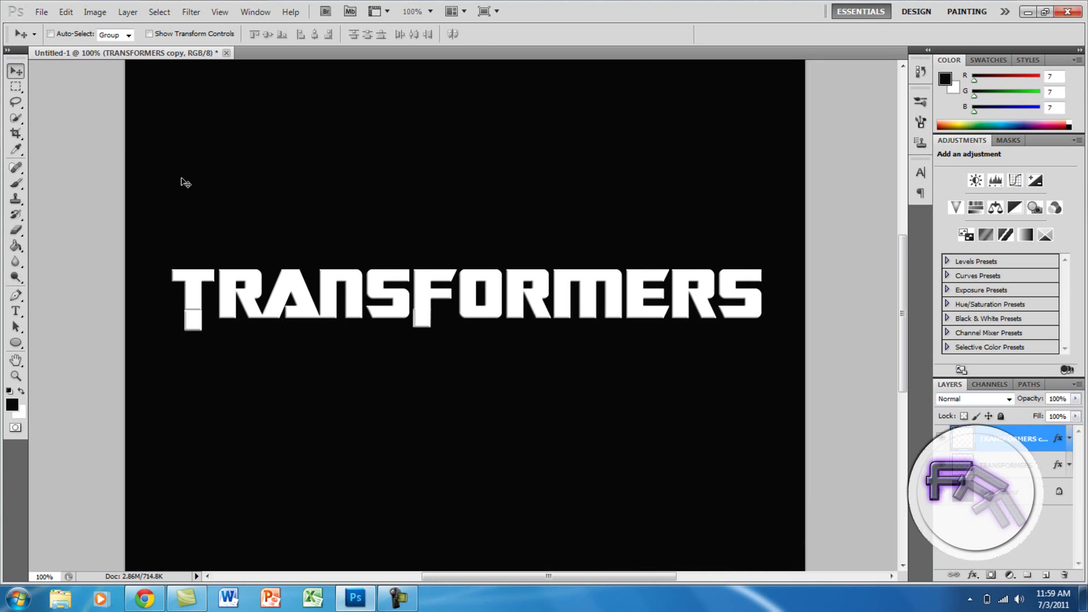
key("Up")
key("Left")
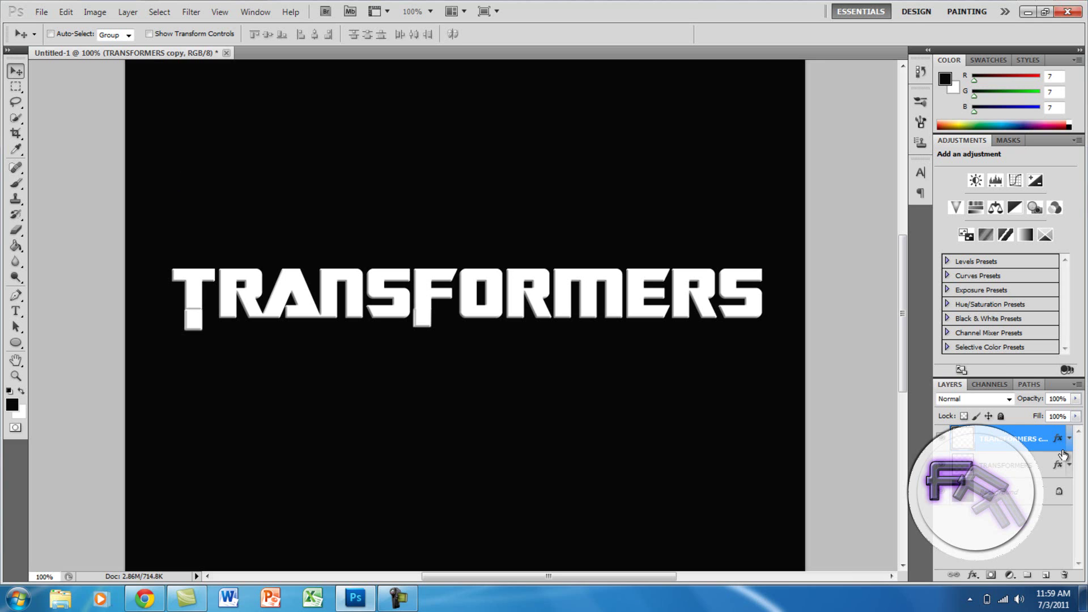
- Duplicate the topmost text copy three more times, nudging each new copy slightly further up and to the right to build depth
key("ctrl+j")
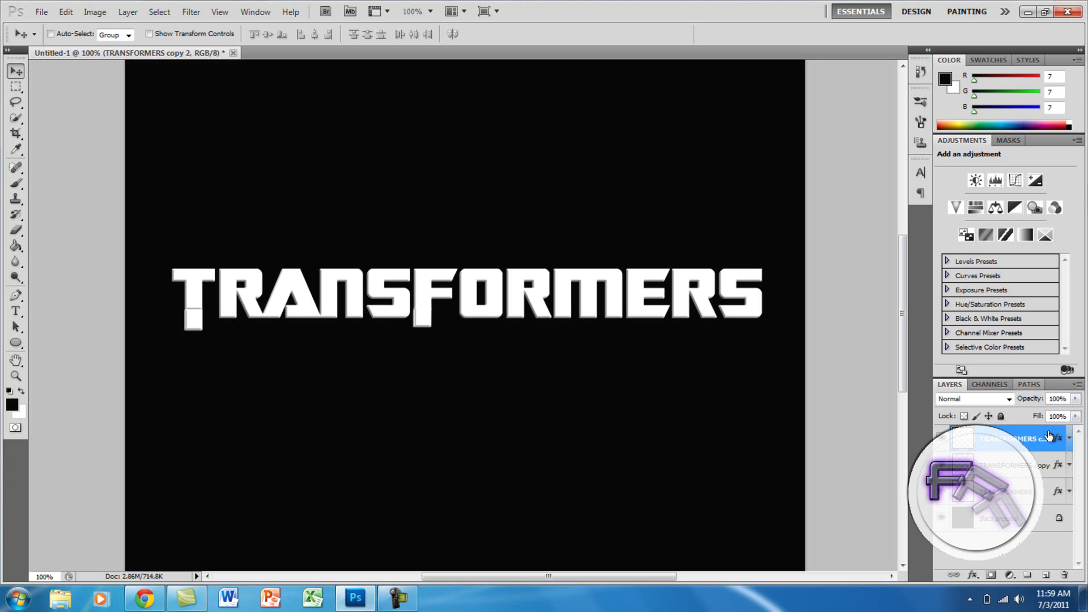
key("Up")
key("Up")
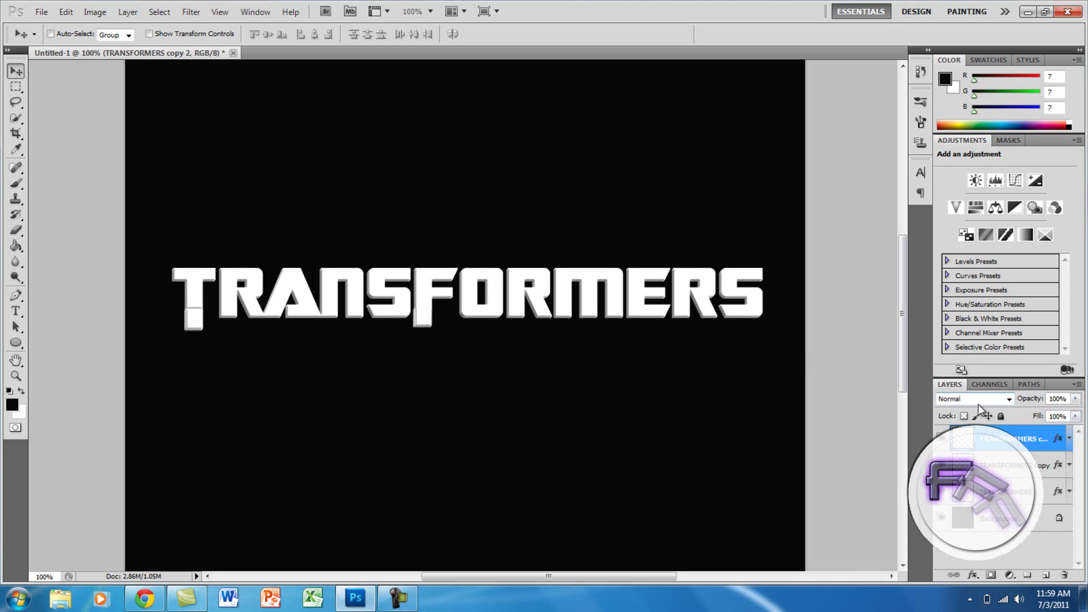
key("ctrl+j")
key("Up")
key("Up")
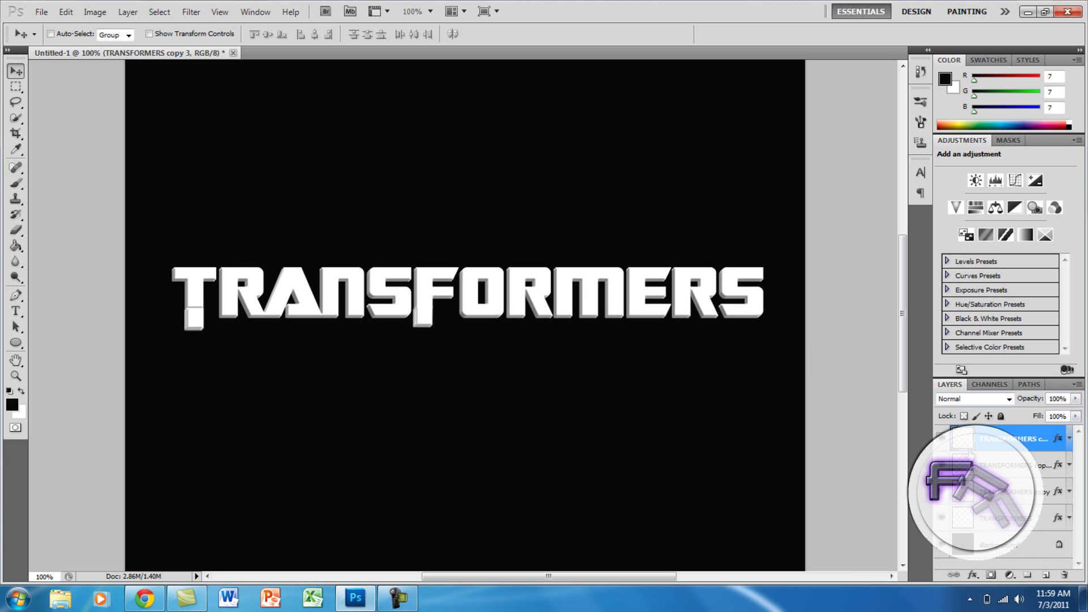
key("Up")
key("Up")
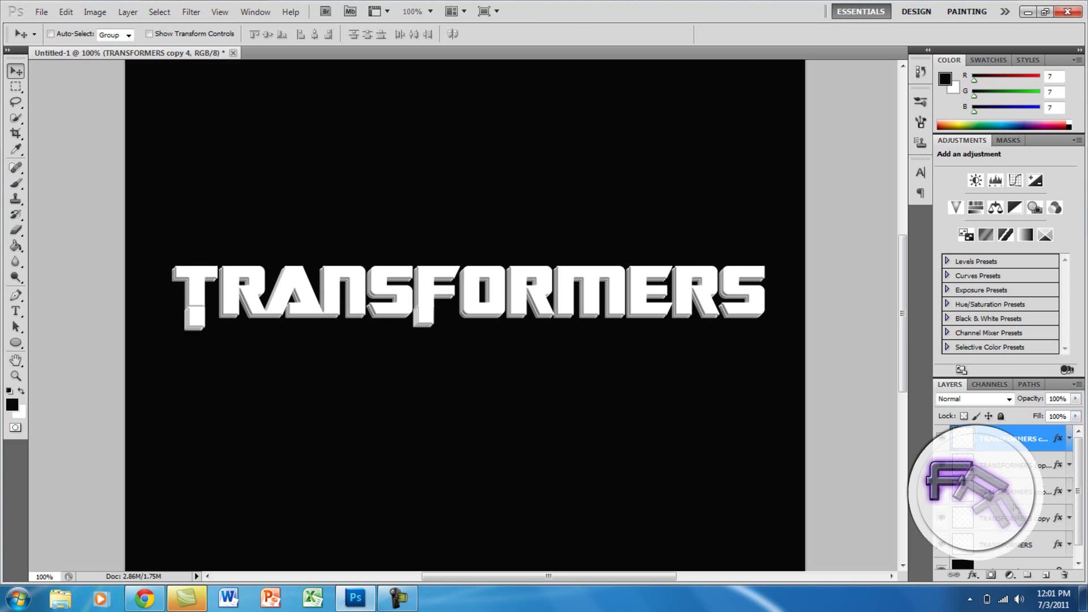
- Select the four TRANSFORMERS copies, leaving out the original text layer, and merge them into one layer
left_click(1023, 465, "ctrl")
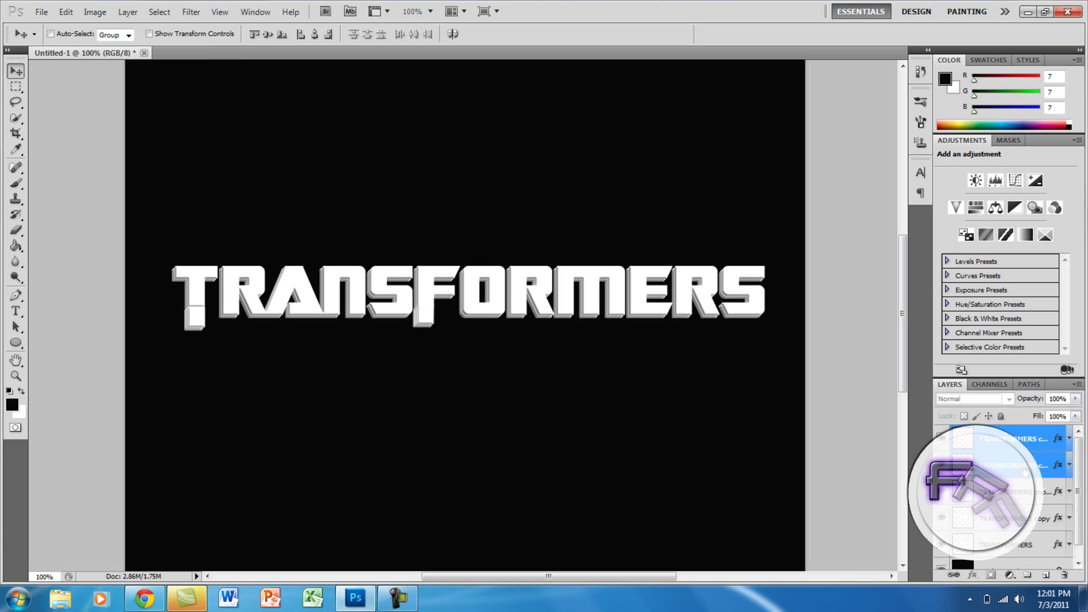
left_click(1023, 495, "ctrl")
left_click(1021, 520, "ctrl")
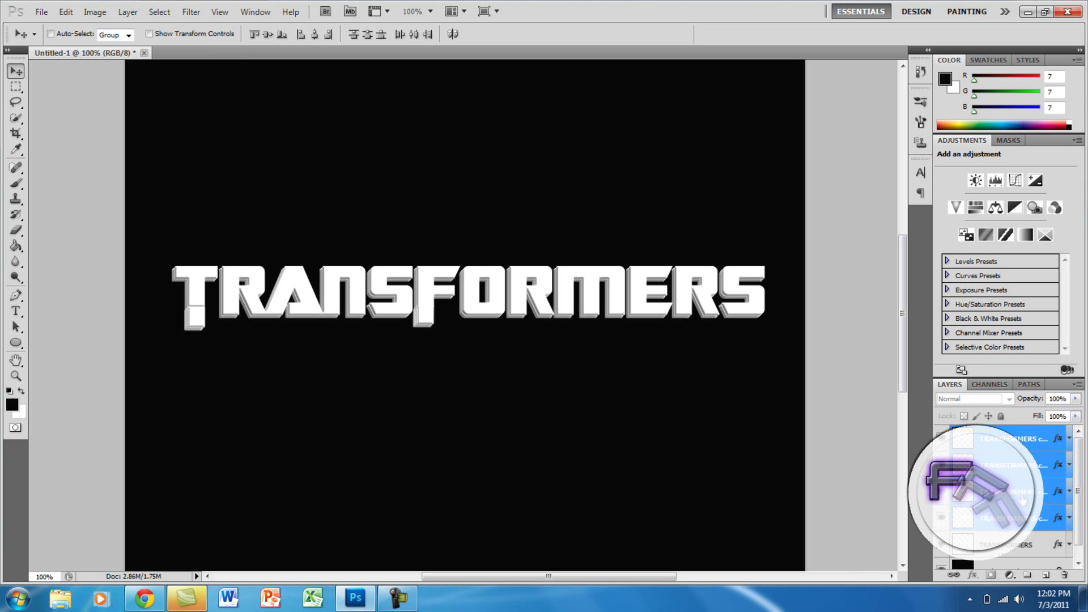
right_click(1038, 490)
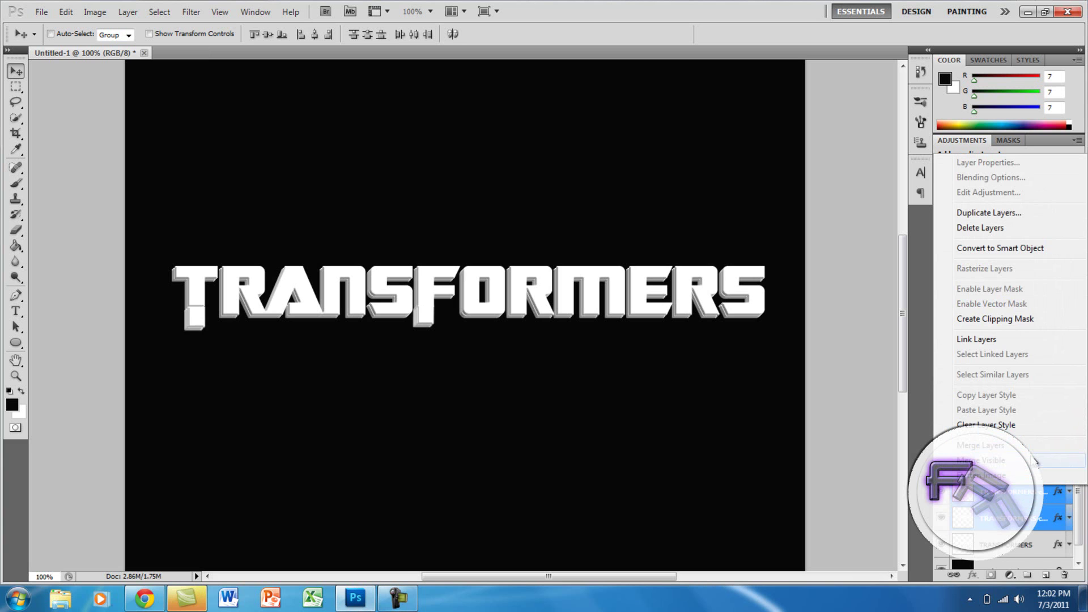
left_click(1032, 450)
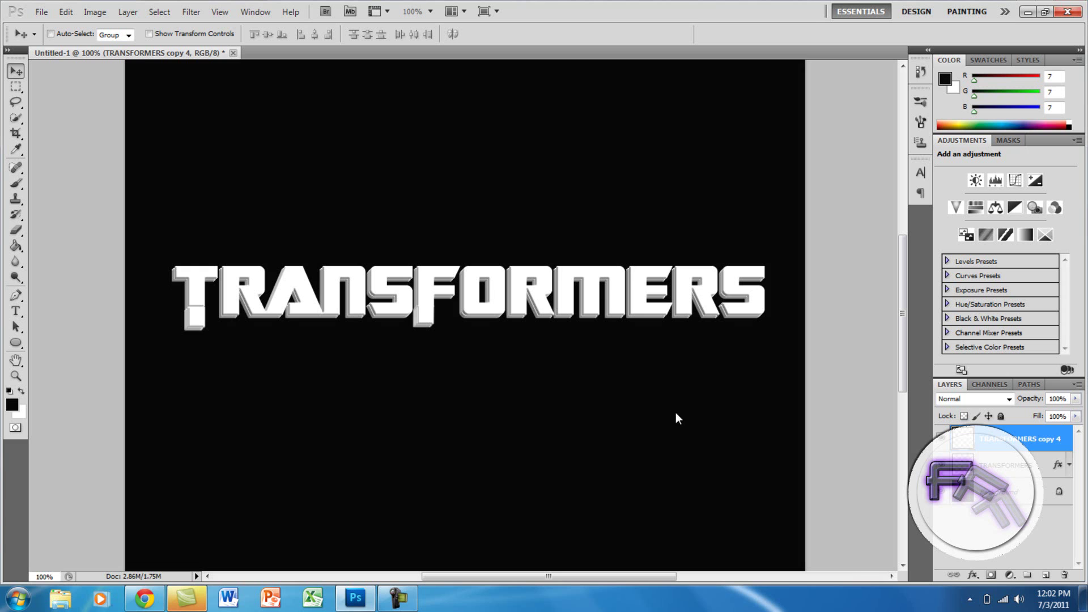
- Add an Inner Glow effect to the merged TRANSFORMERS copy 4 layer and set its opacity to 32%
right_click(1054, 440)
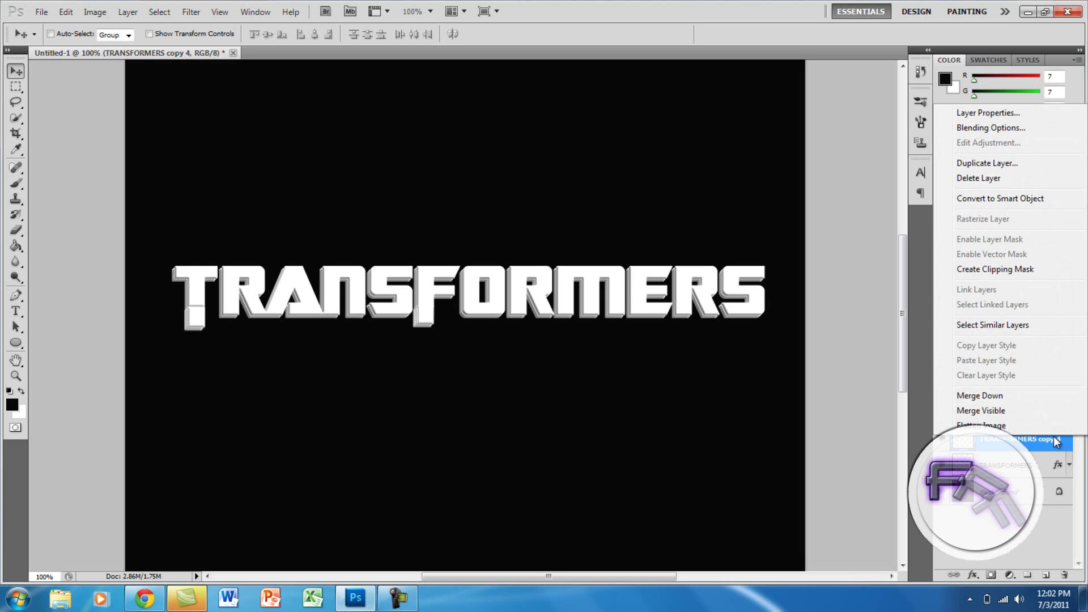
left_click(1025, 131)
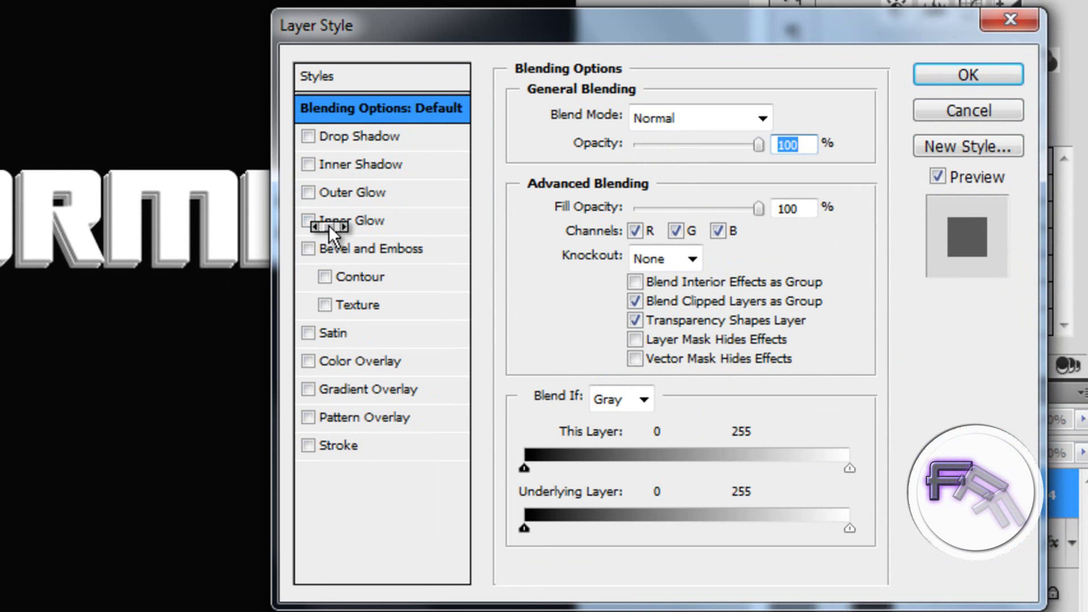
left_click(328, 220)
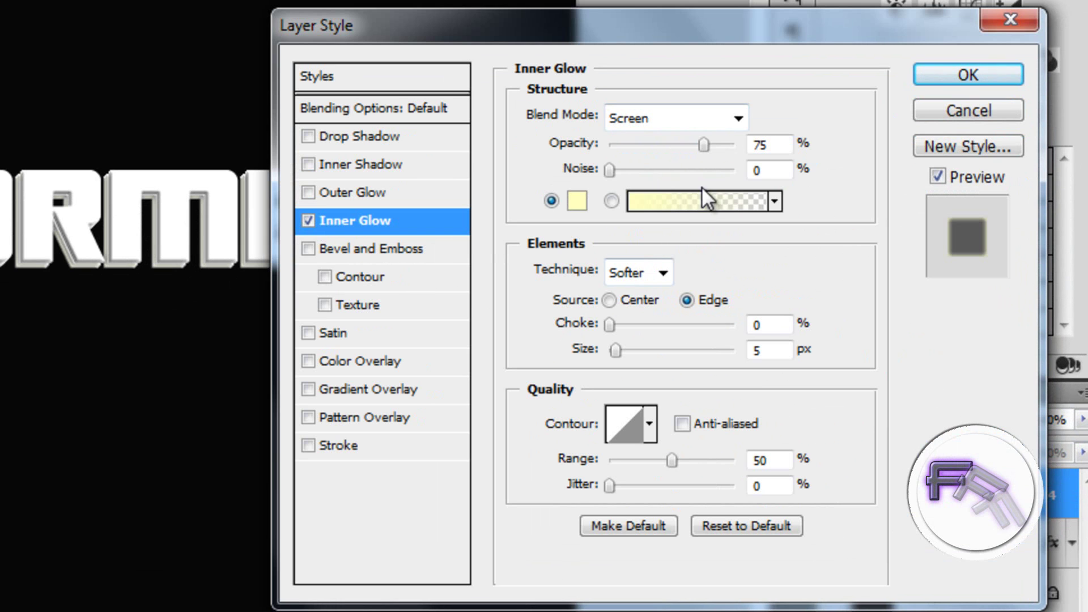
left_click_drag(699, 148, 648, 142)
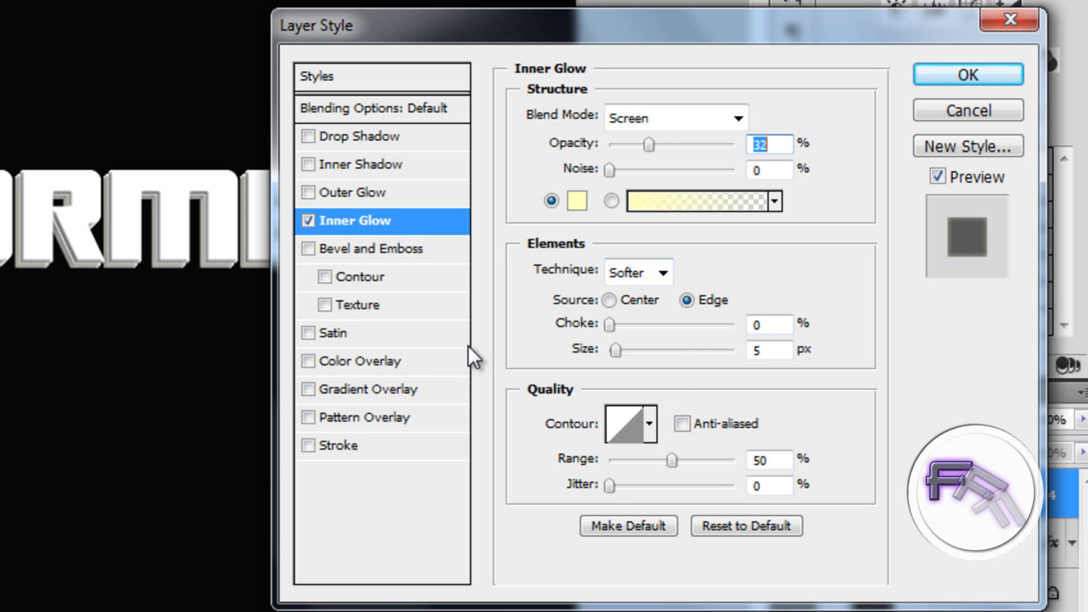
- Enable Bevel and Emboss on the merged text layer and set its depth to 650%
left_click(333, 248)
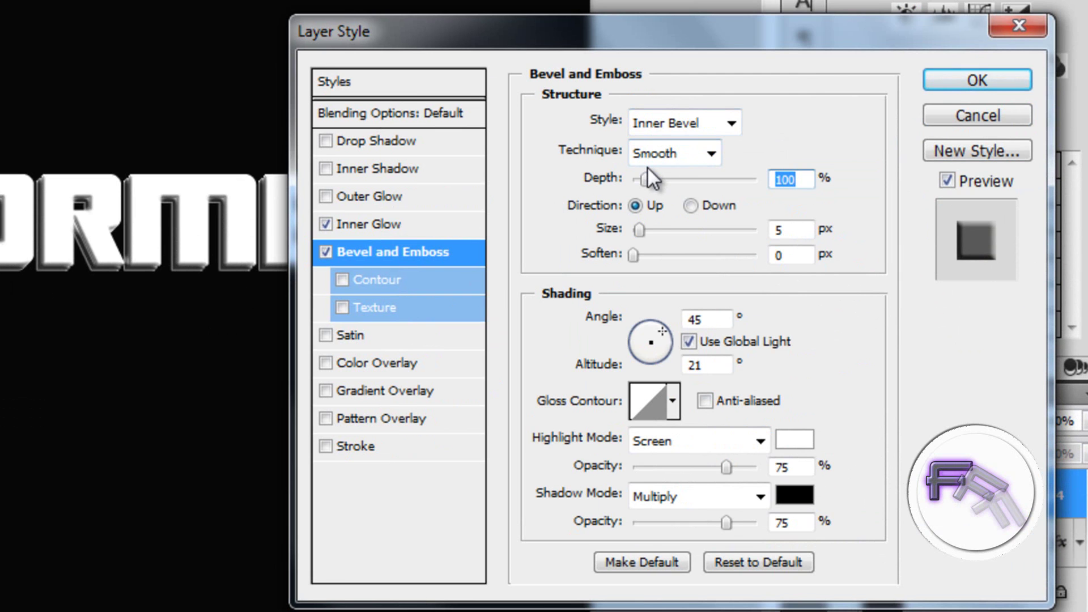
type("650")
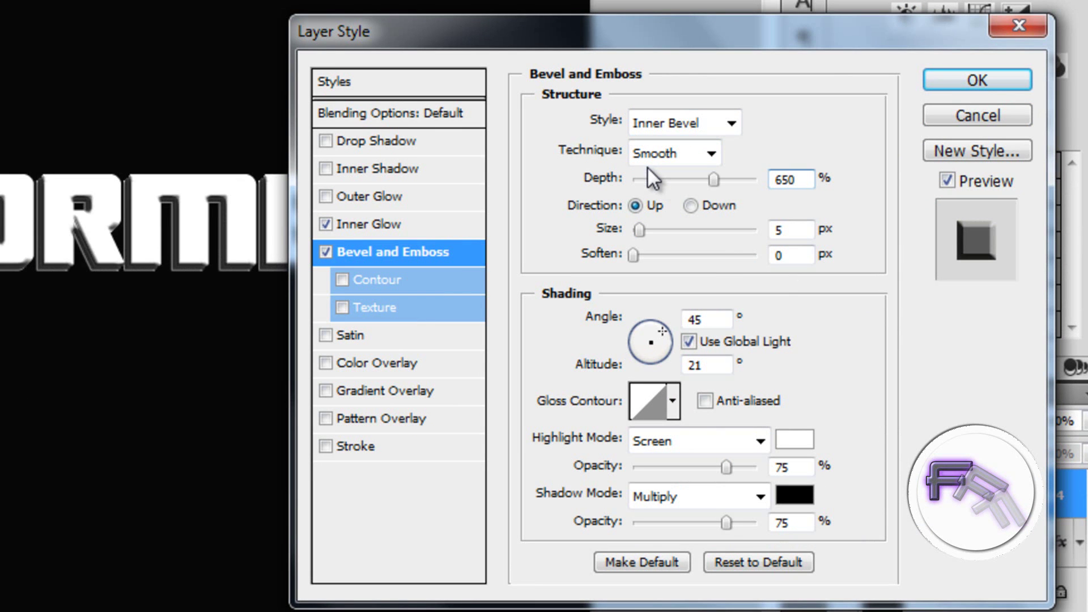
key("ctrl+a")
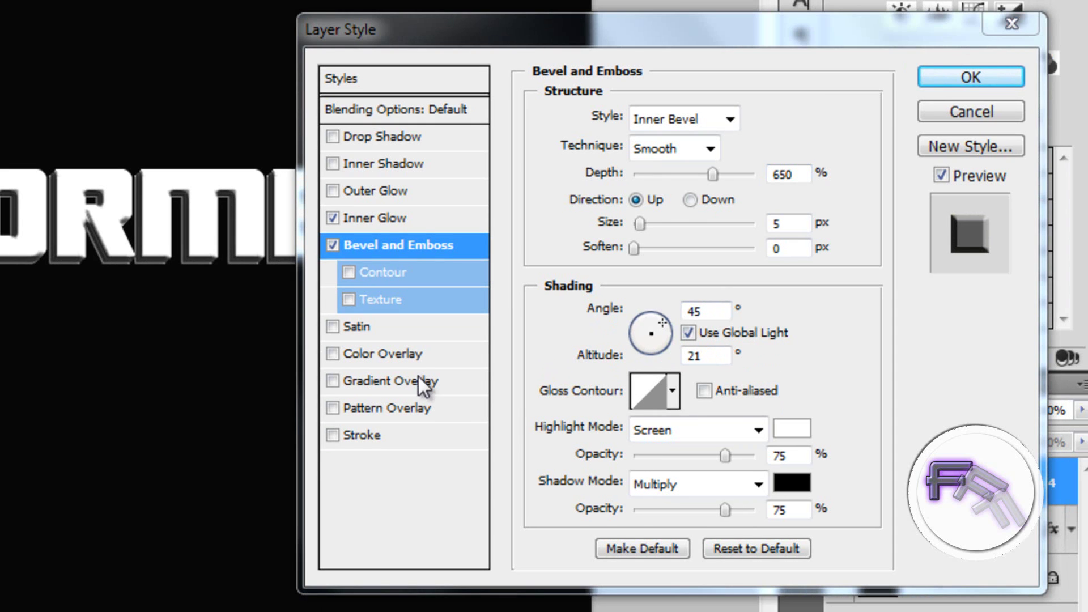
- Add a Color Overlay effect to the merged text layer with the color 31464f
left_click(413, 356)
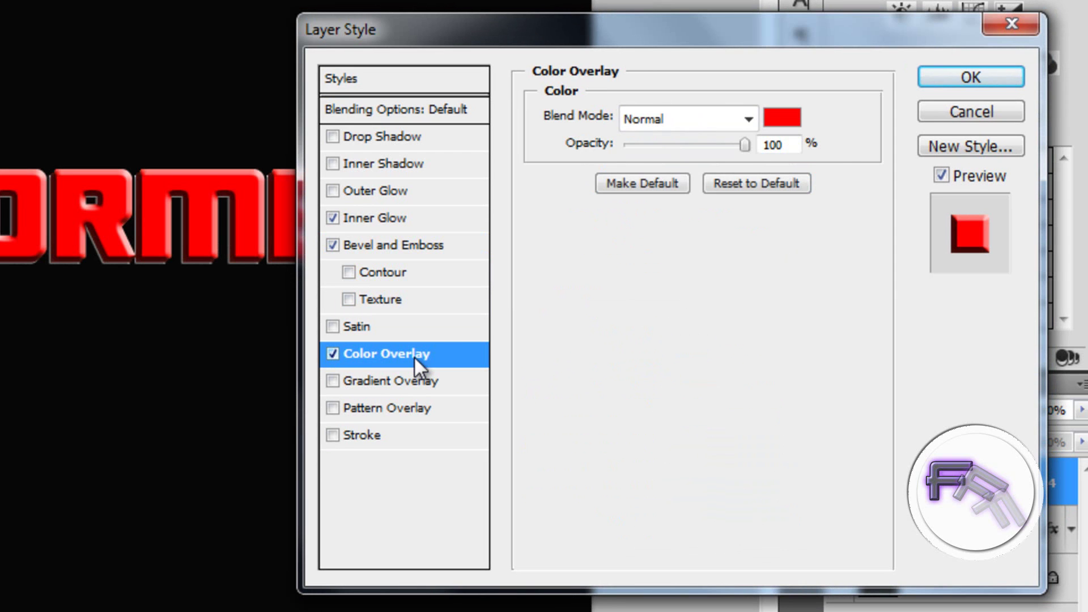
left_click(787, 120)
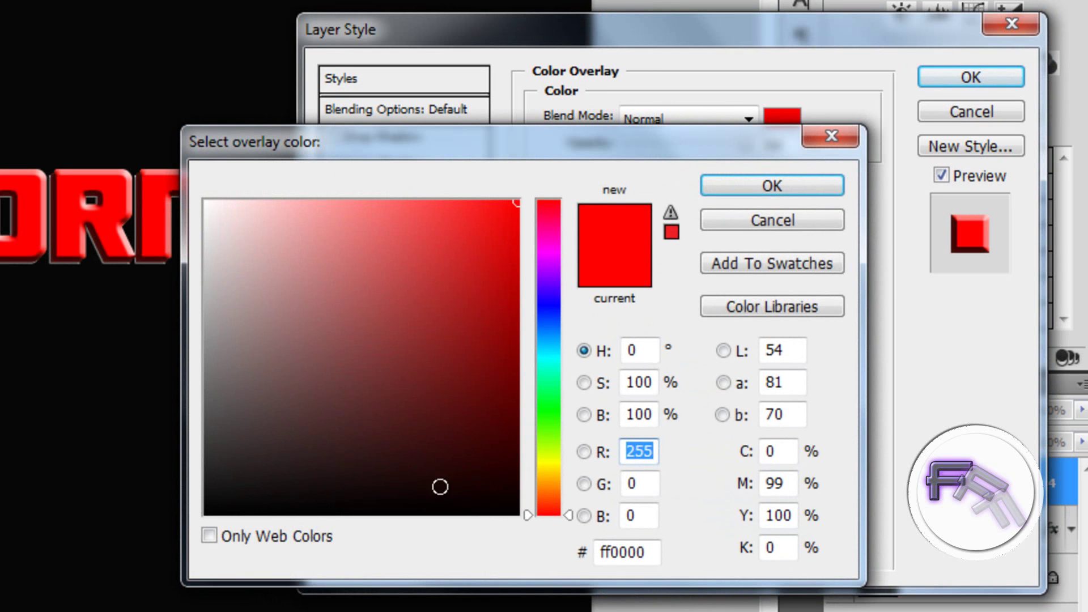
left_click_drag(655, 555, 523, 543)
type("31")
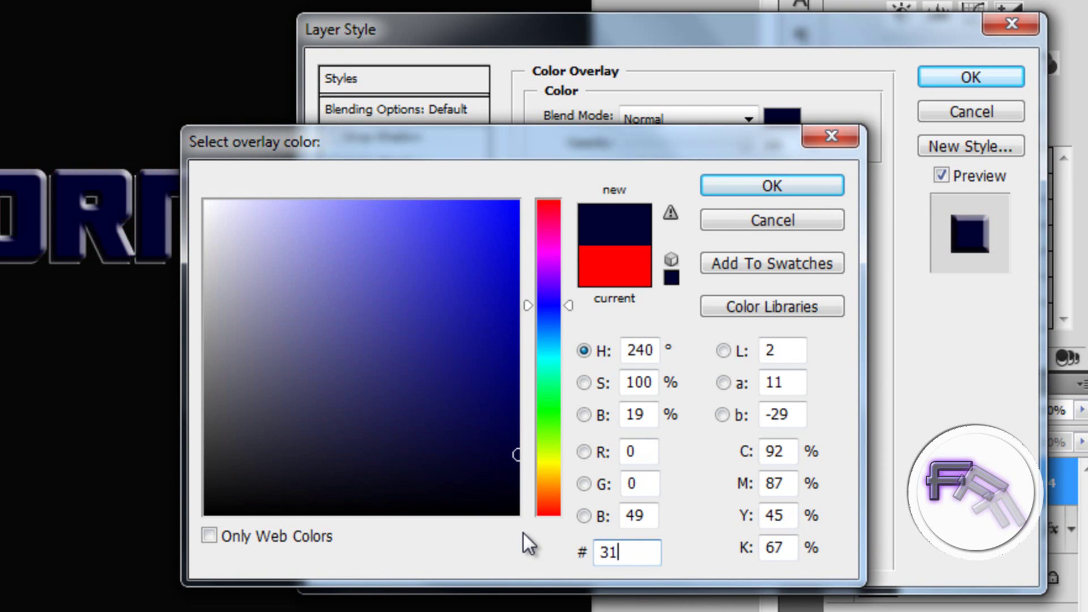
type("464F")
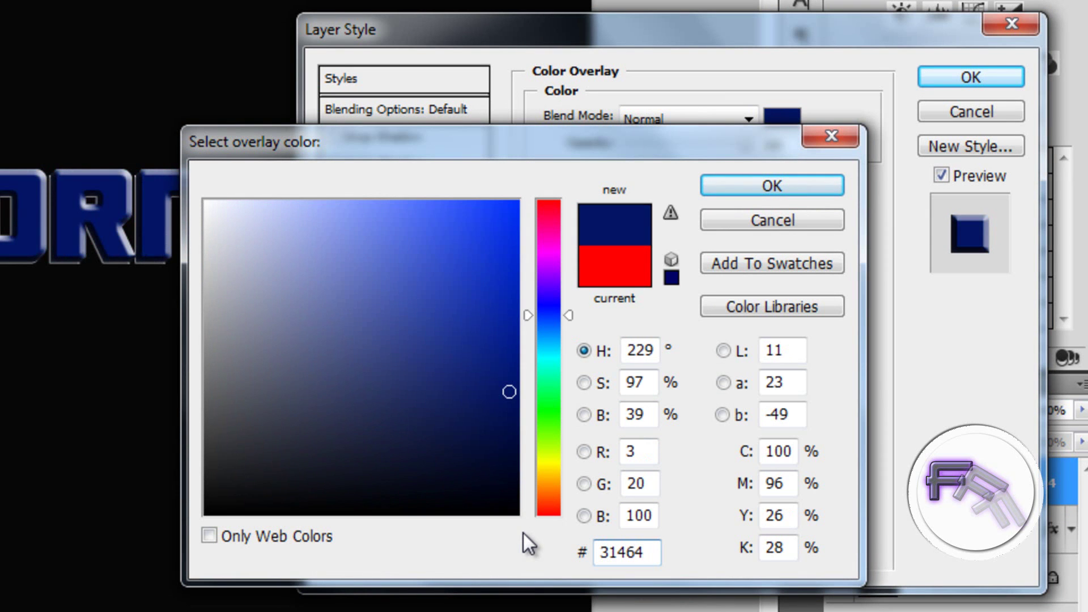
left_click(729, 196)
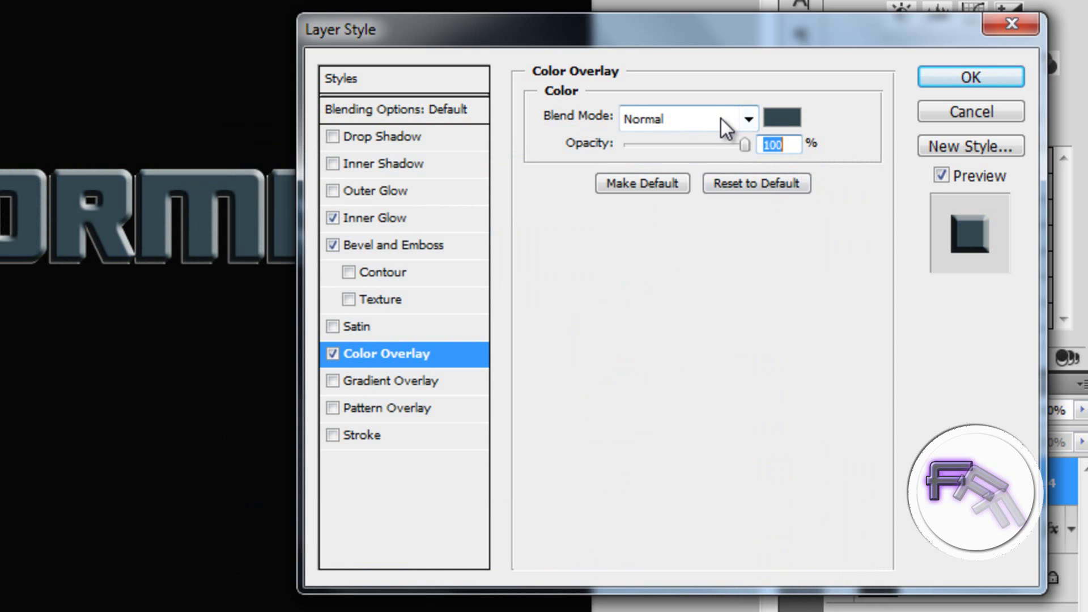
- Set the Color Overlay's blend mode to Color Dodge
left_click(721, 117)
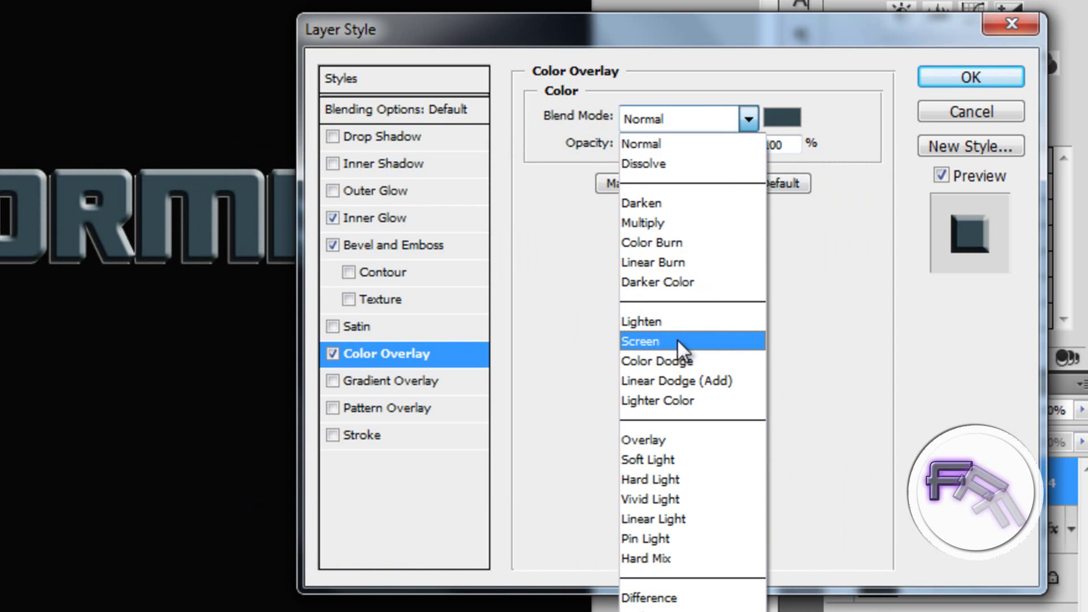
left_click(671, 364)
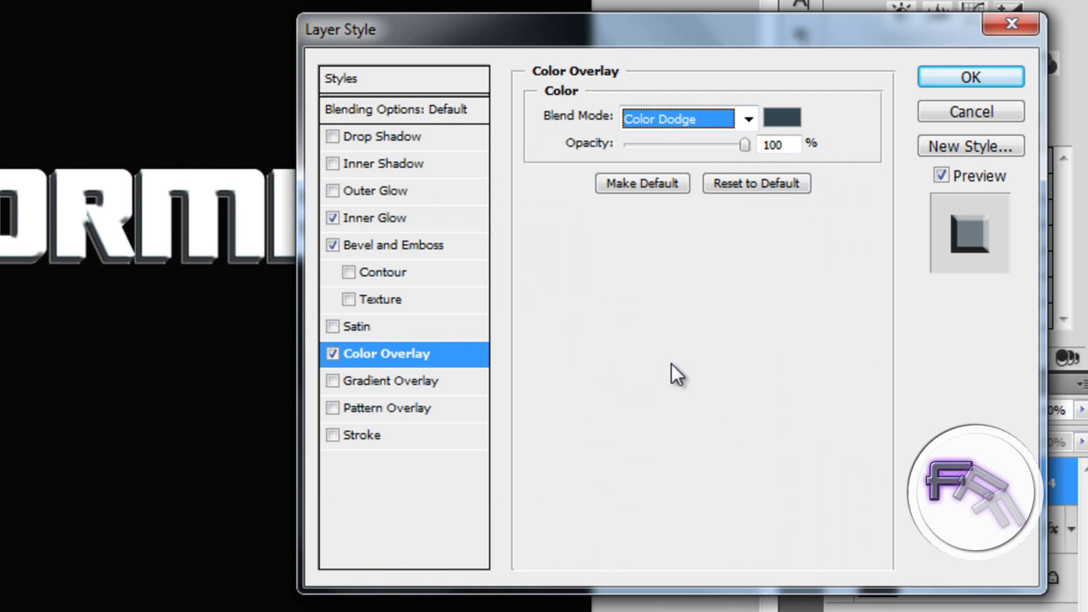
key("Tab")
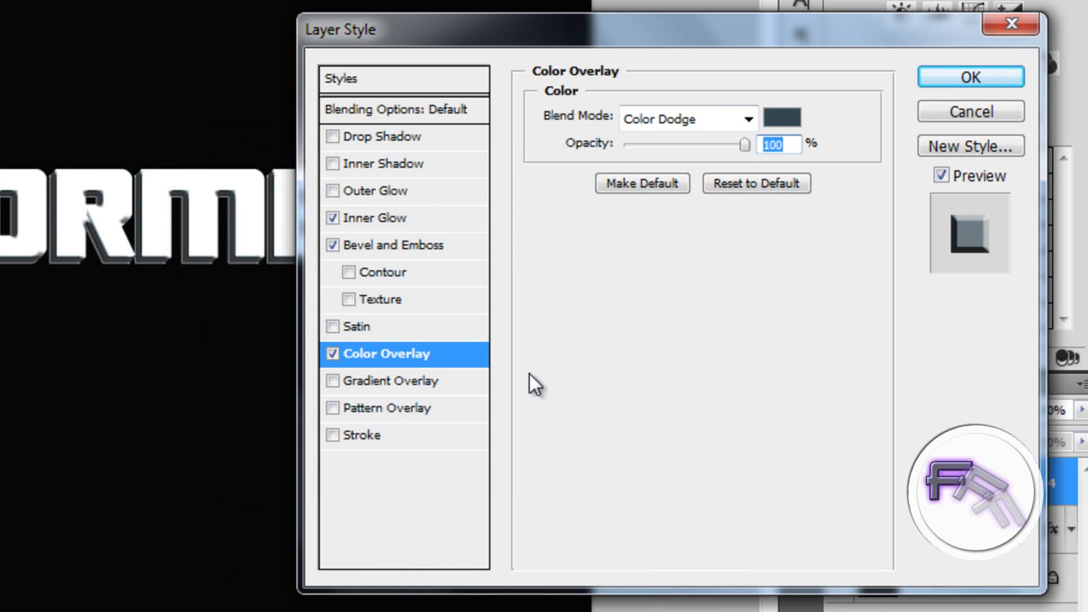
- Add a Gradient Overlay effect to the merged text layer and set its blend mode to Overlay
left_click(412, 387)
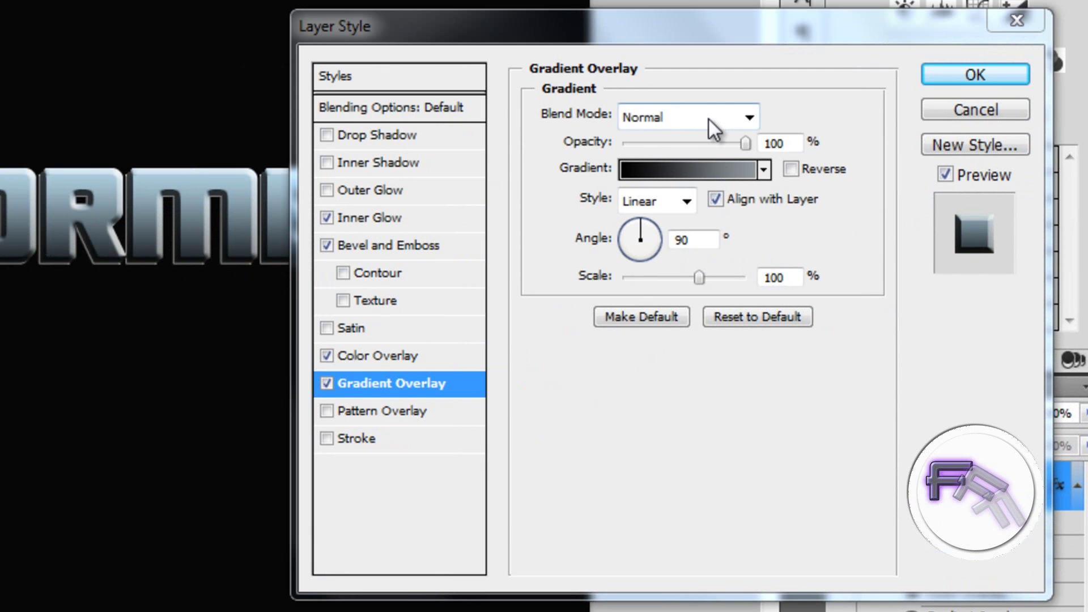
left_click(749, 117)
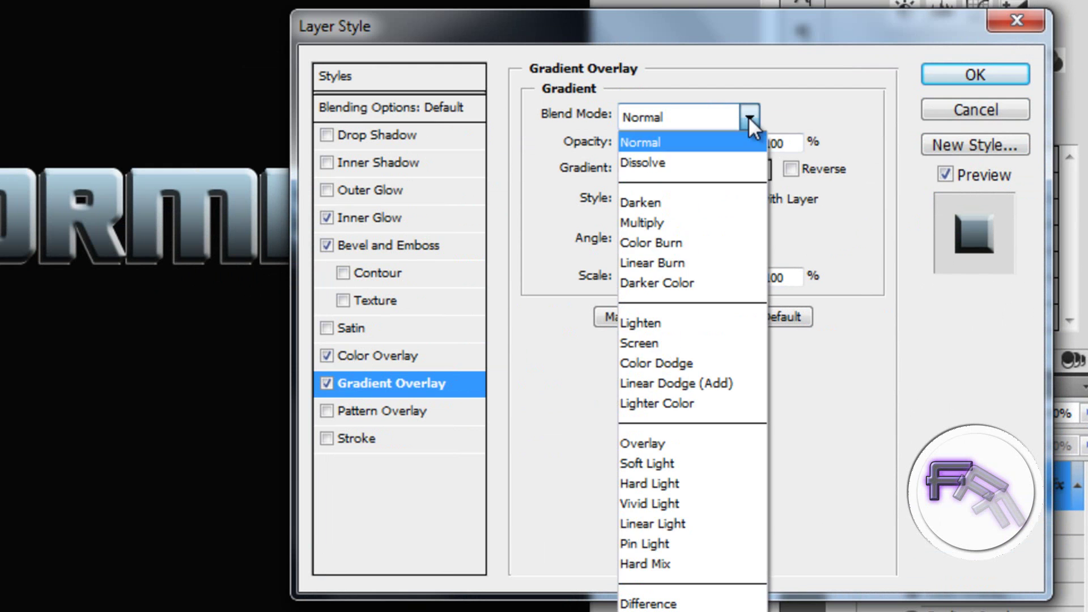
left_click(661, 446)
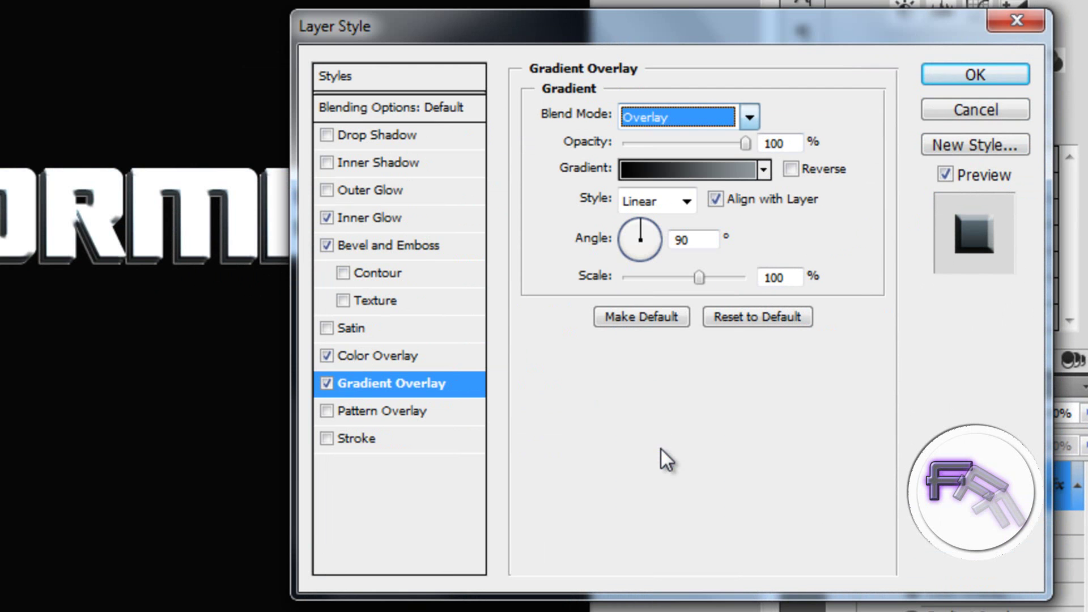
- Check the color of the grey end stop in the Gradient Overlay's gradient and accept the gradient
left_click(700, 166)
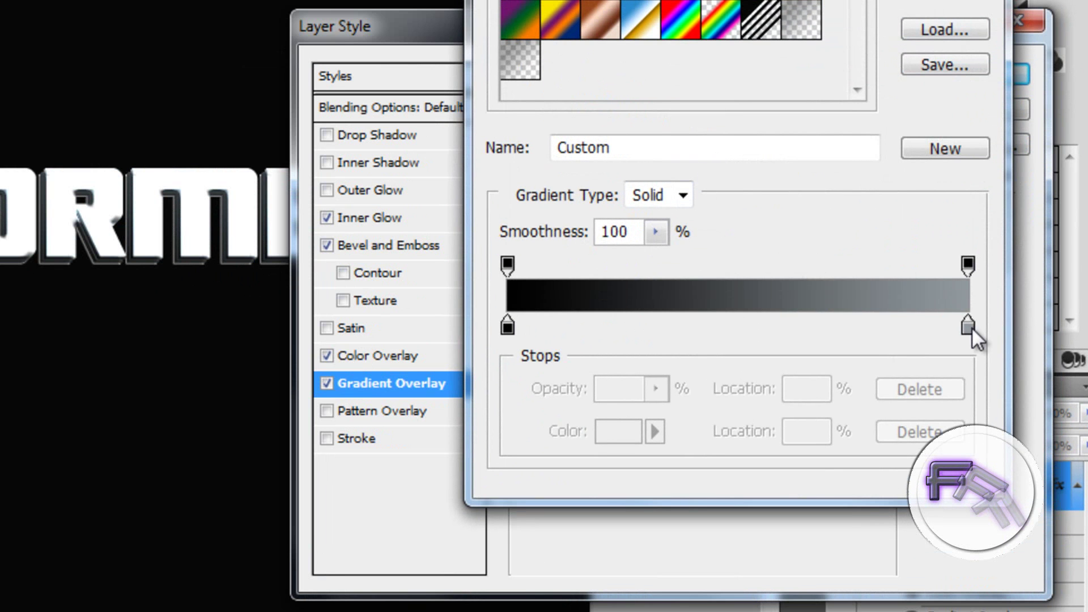
double_click(968, 325)
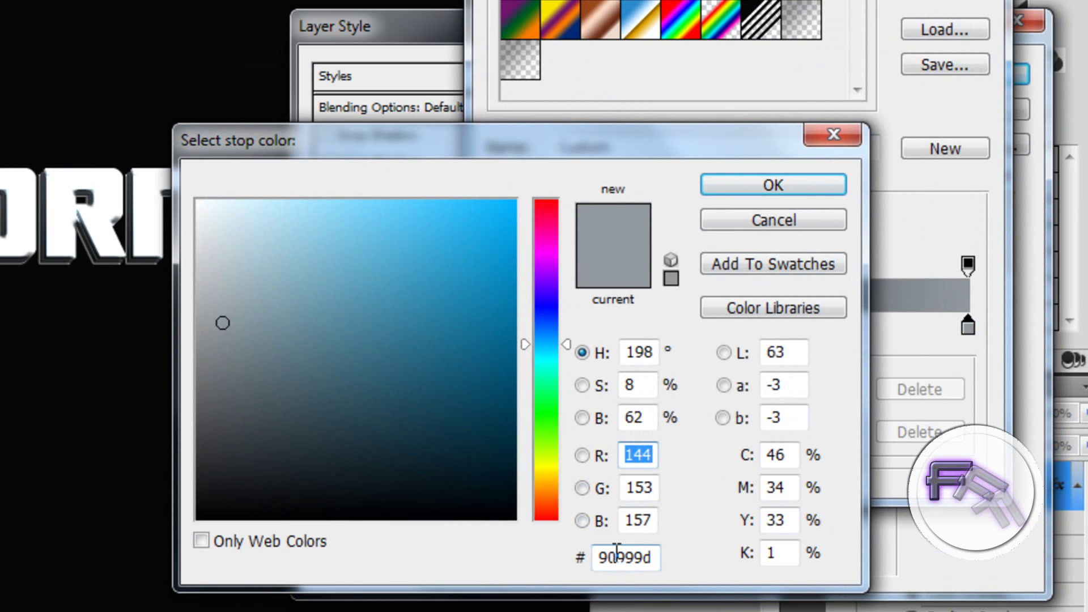
left_click(727, 185)
key("Return")
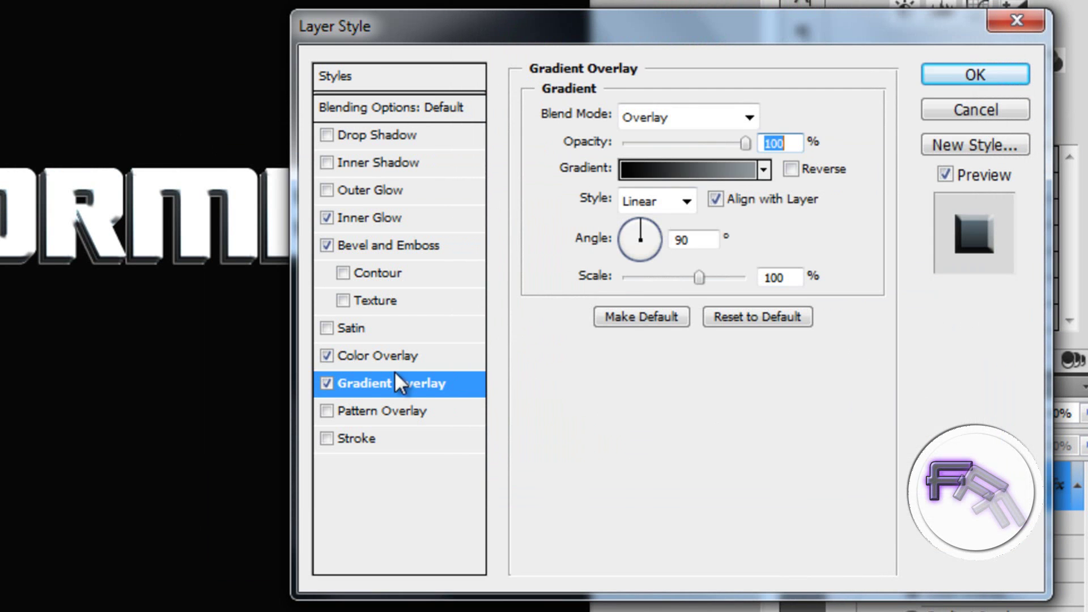
- Add a Pattern Overlay effect using the rough grey pattern from the Texture Fill 2 set and set its scale to 100%
left_click(345, 410)
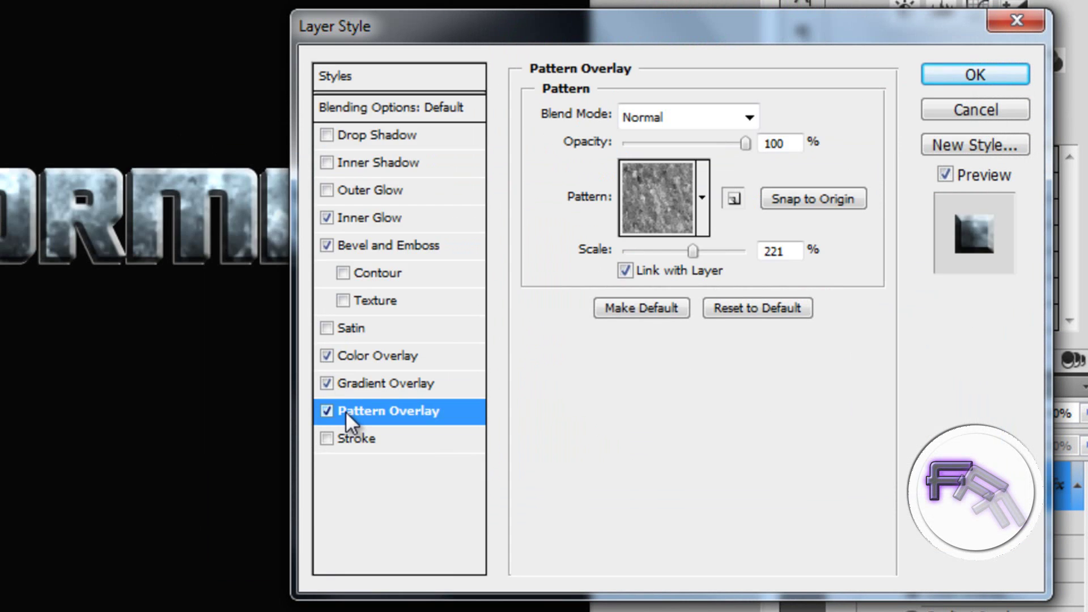
left_click(702, 198)
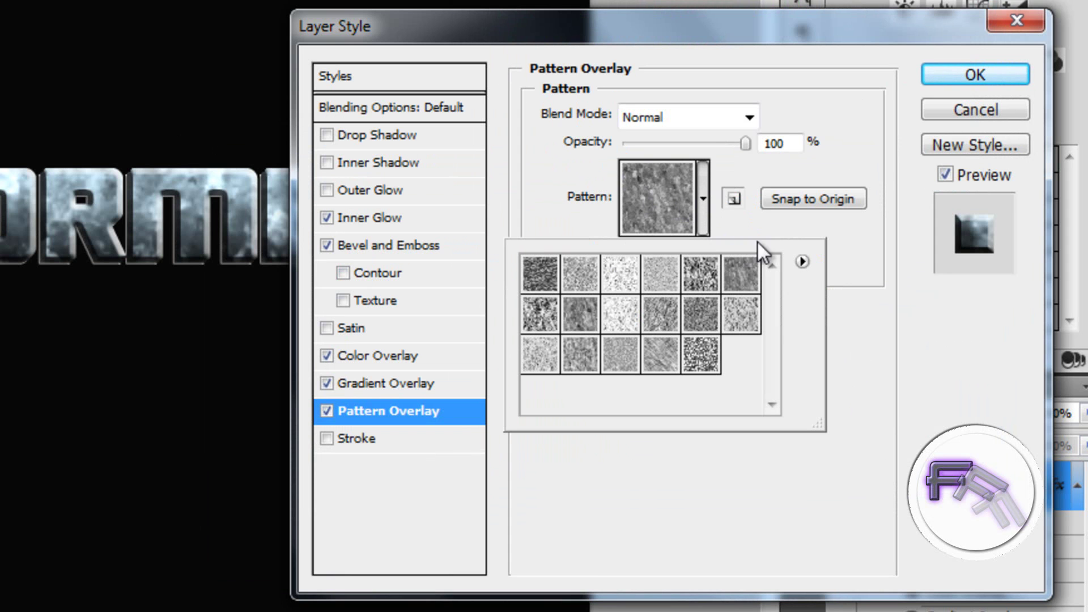
left_click(801, 261)
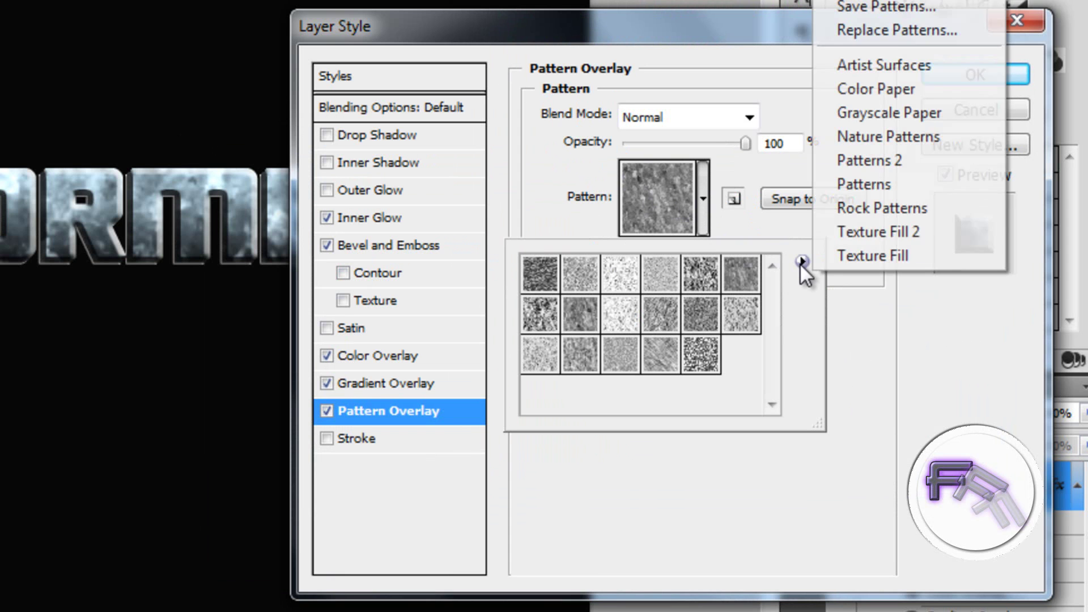
left_click(877, 232)
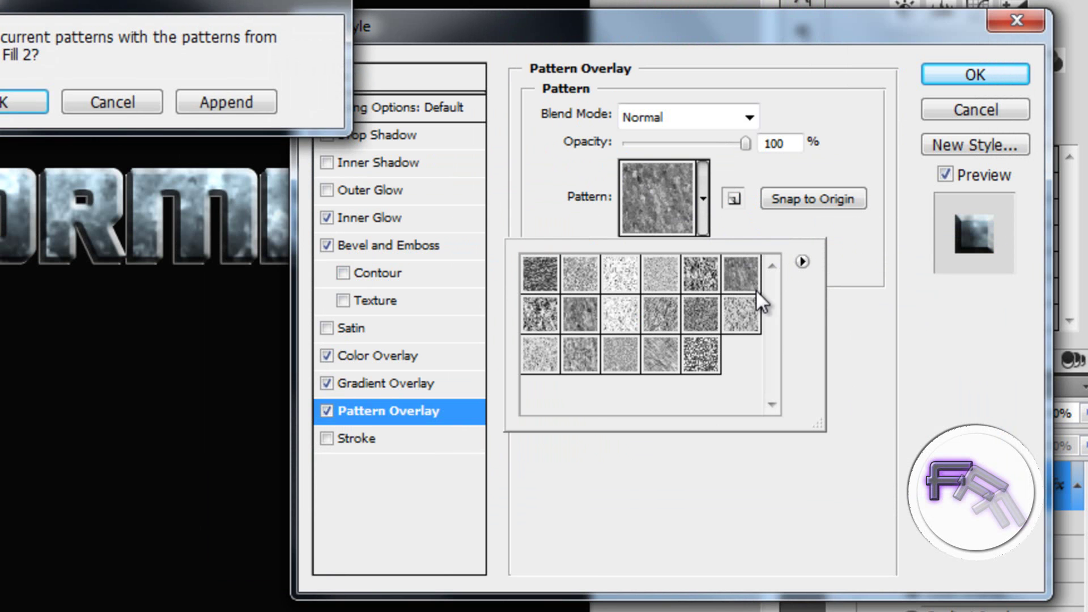
key("Return")
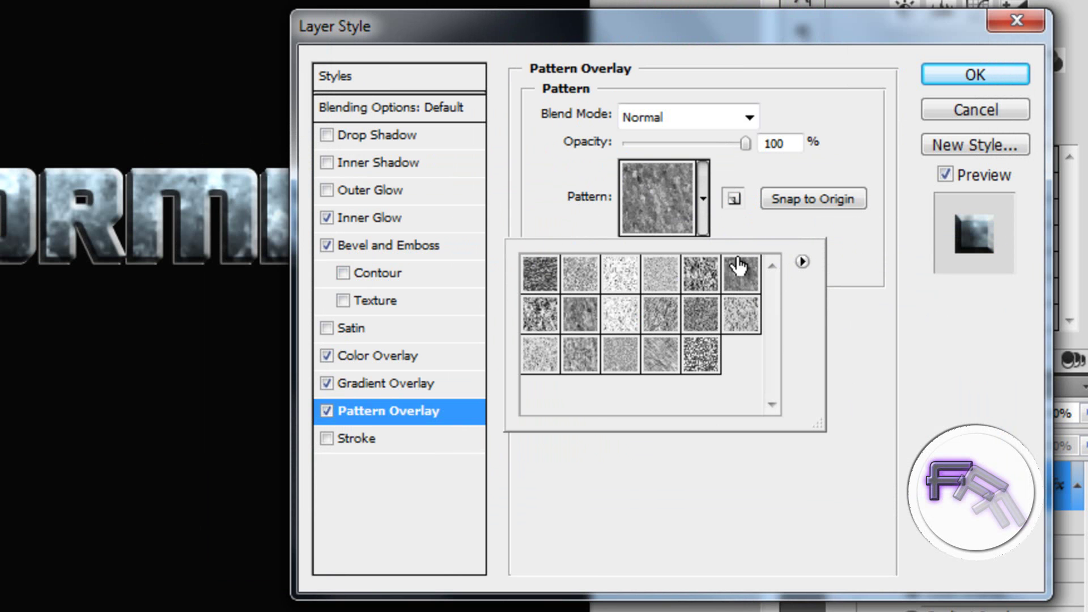
double_click(739, 291)
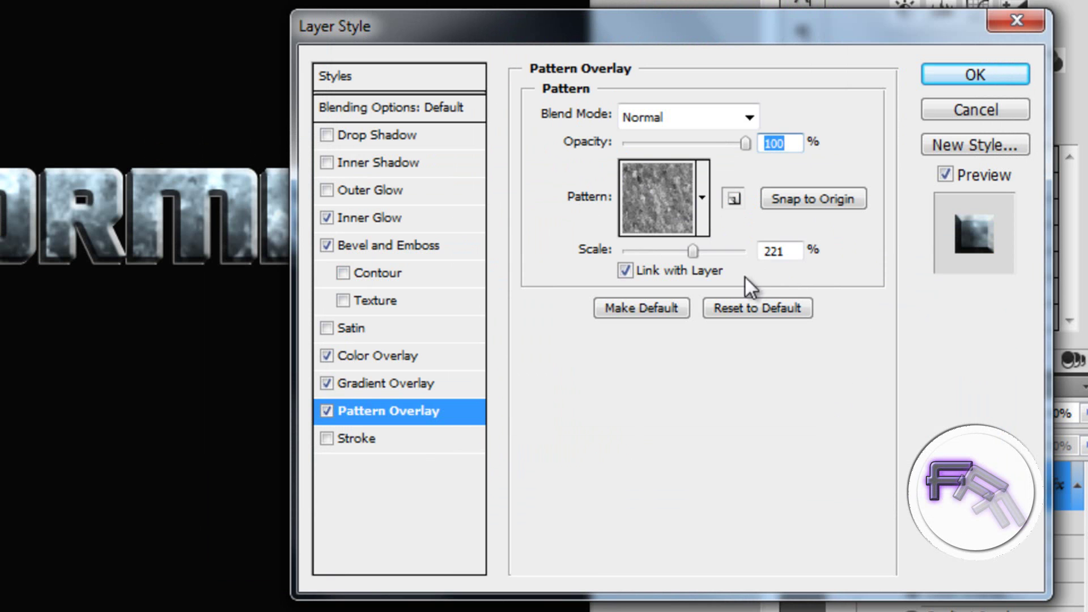
double_click(781, 251)
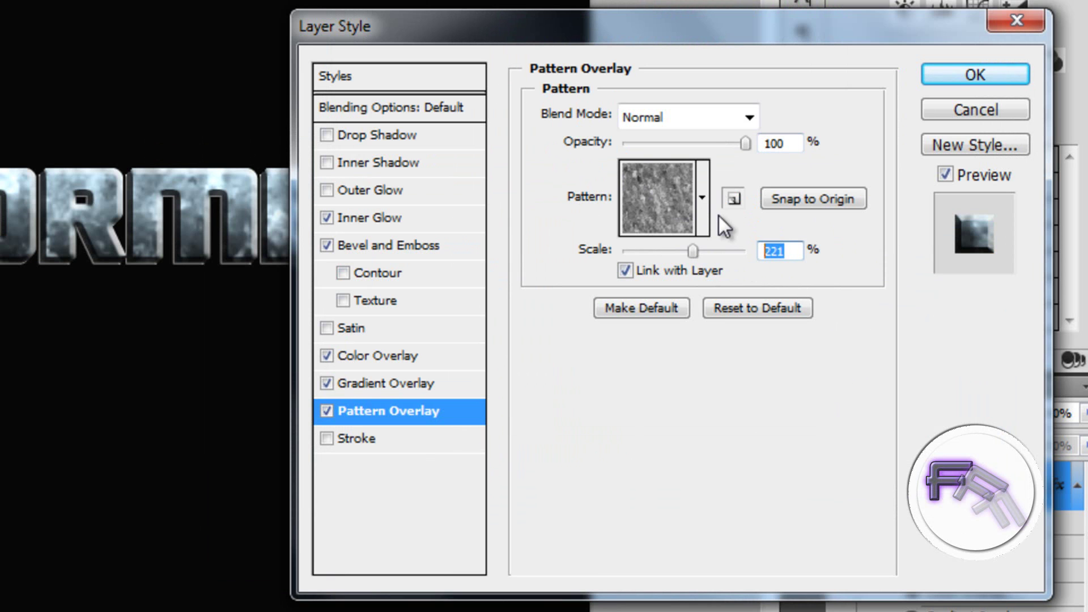
type("100")
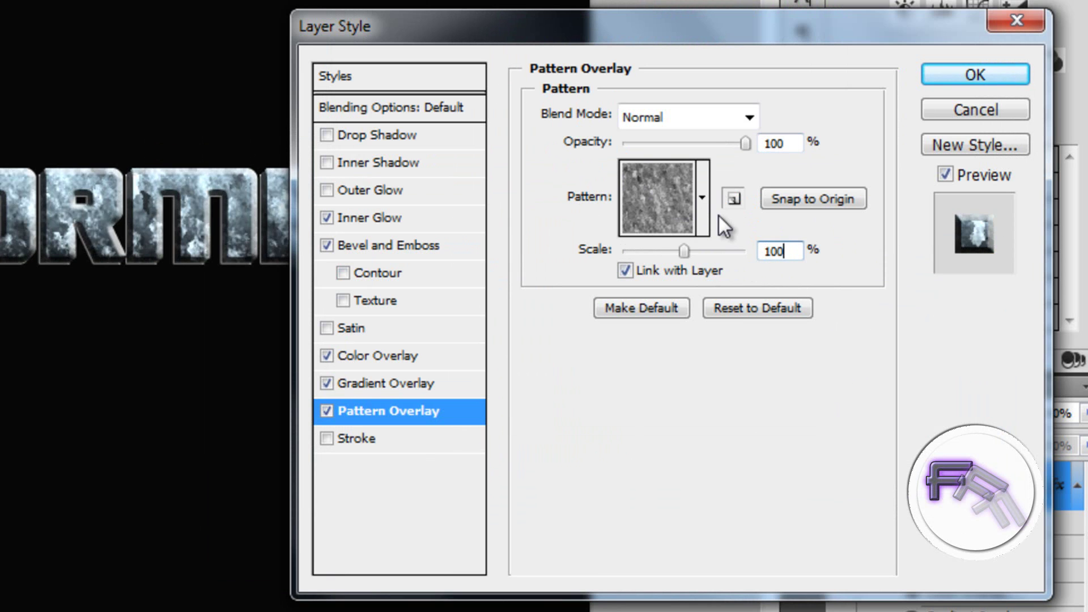